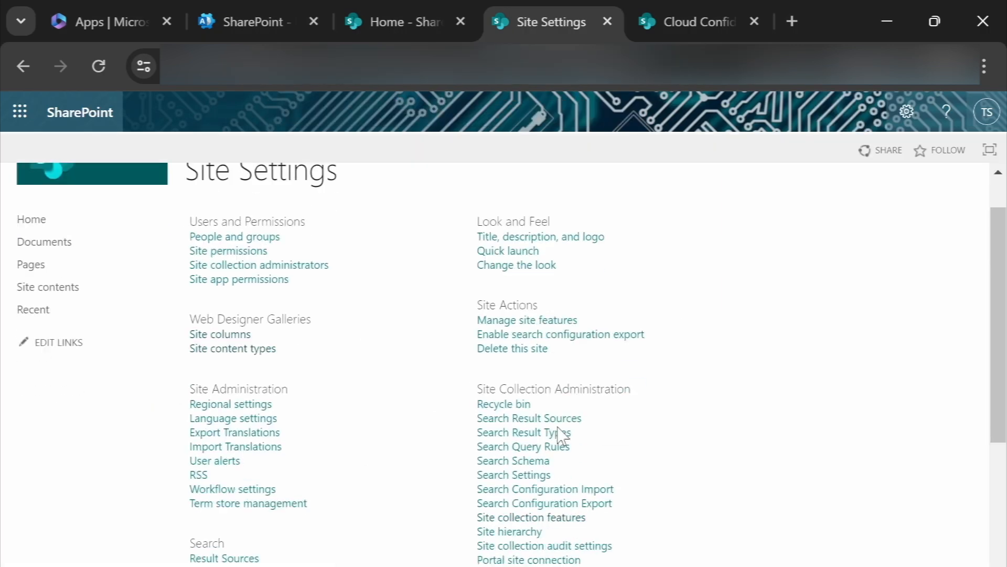
# Activate the Document Sets feature in the site collection features
pyautogui.scroll(-3, 558, 434)
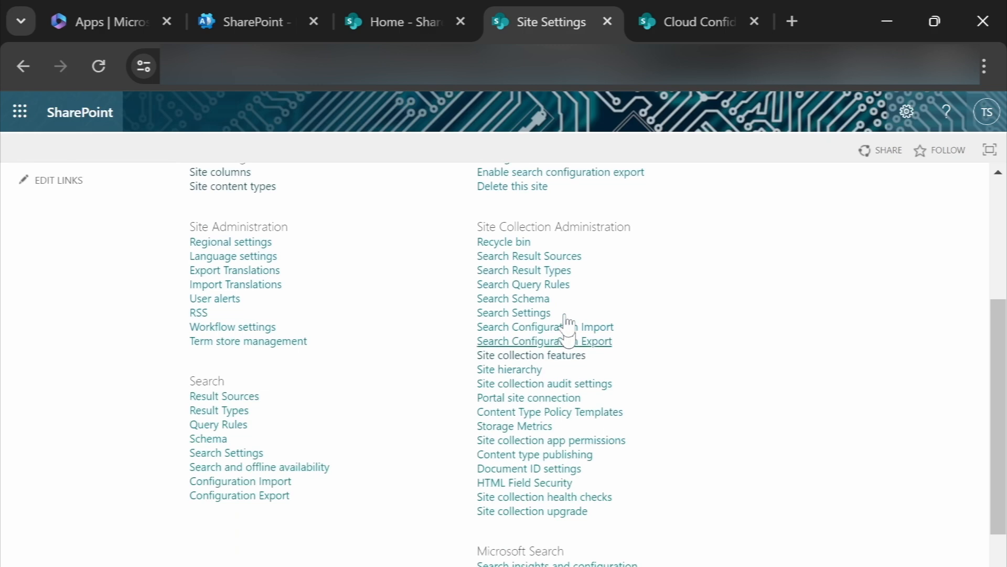
pyautogui.click(530, 356)
pyautogui.scroll(-5, 690, 438)
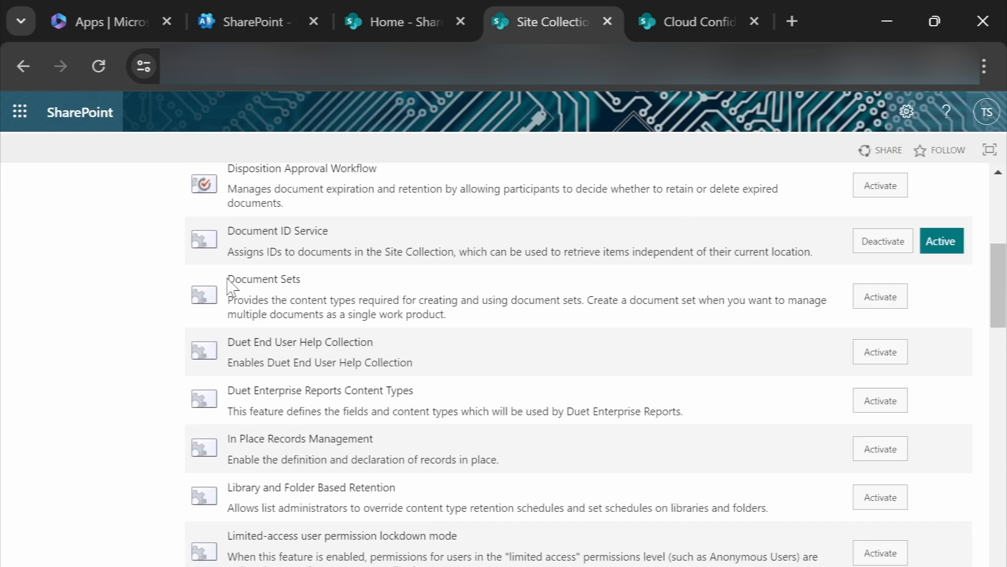
pyautogui.moveTo(227, 278); pyautogui.dragTo(464, 321)
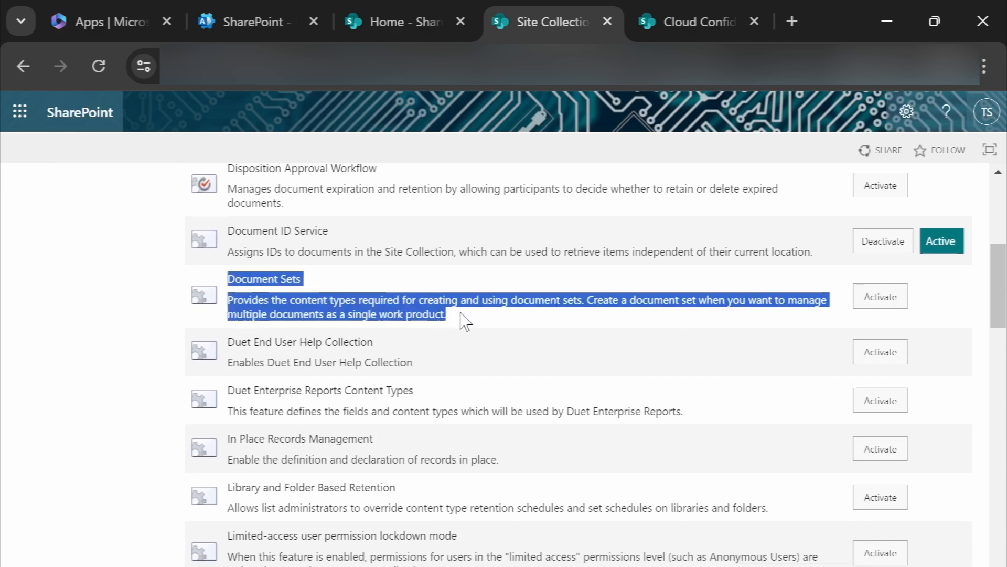
pyautogui.click(898, 296)
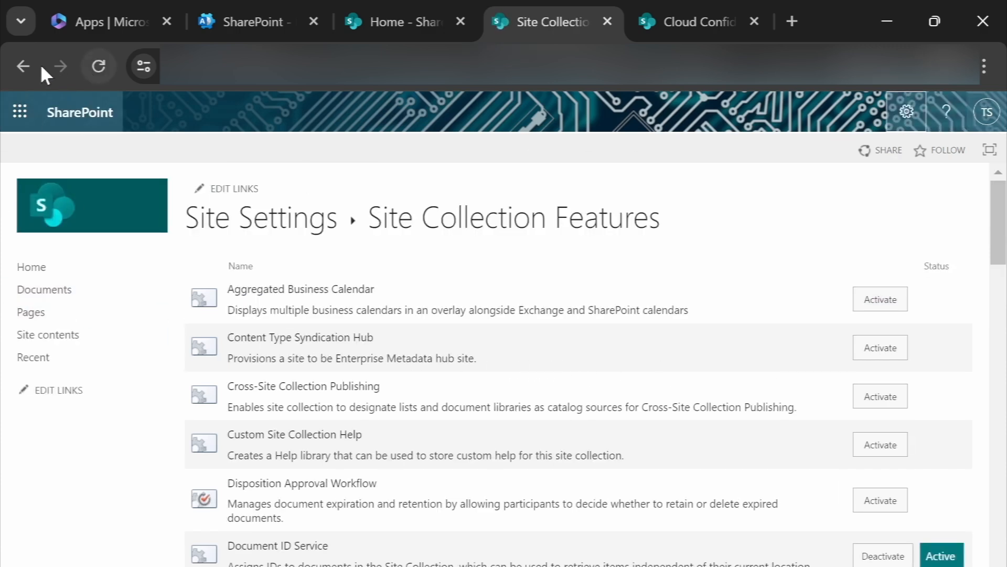
# Start a new site content type in the content type gallery and name it "Compound Records DocSet"
pyautogui.click(22, 65)
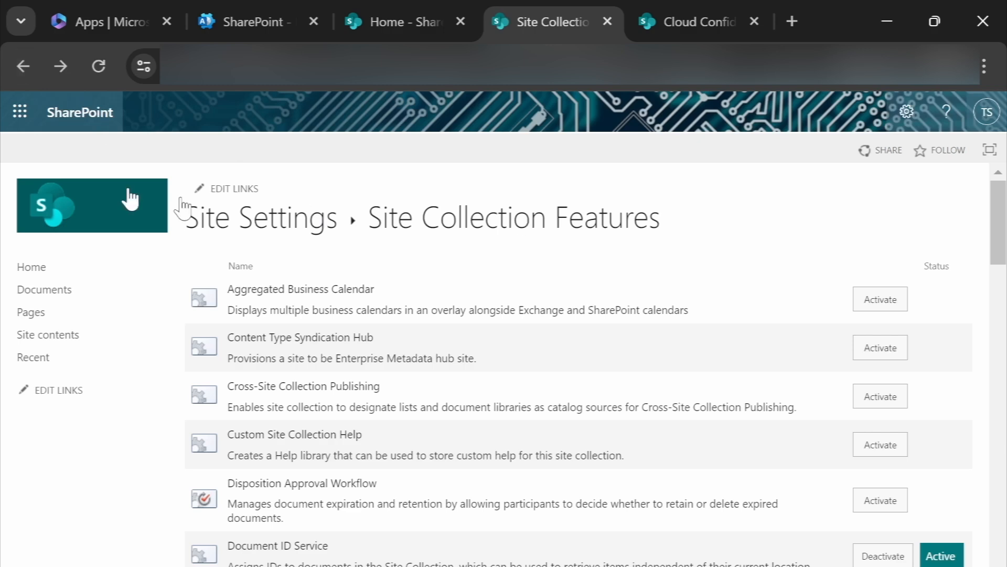
pyautogui.click(21, 74)
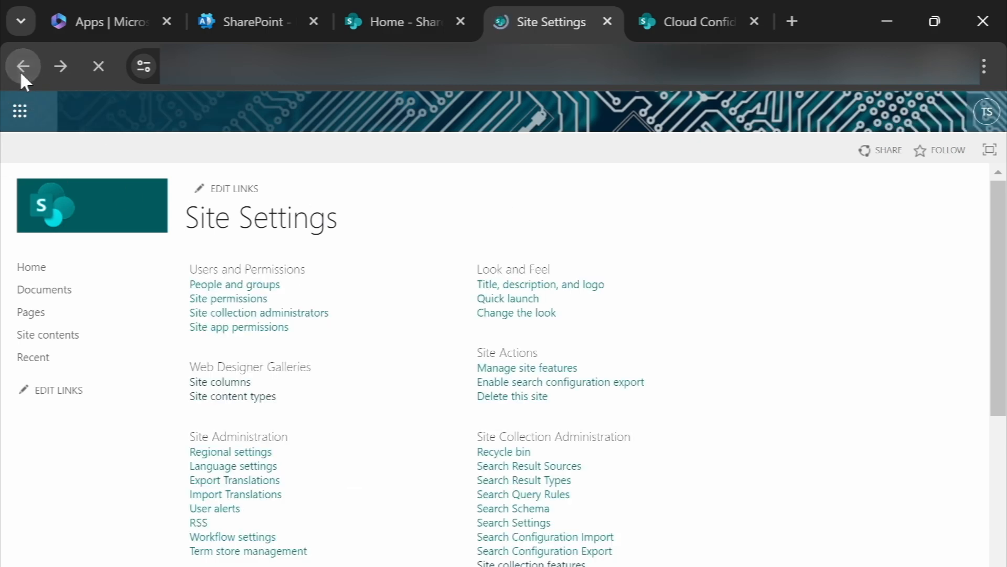
pyautogui.click(260, 398)
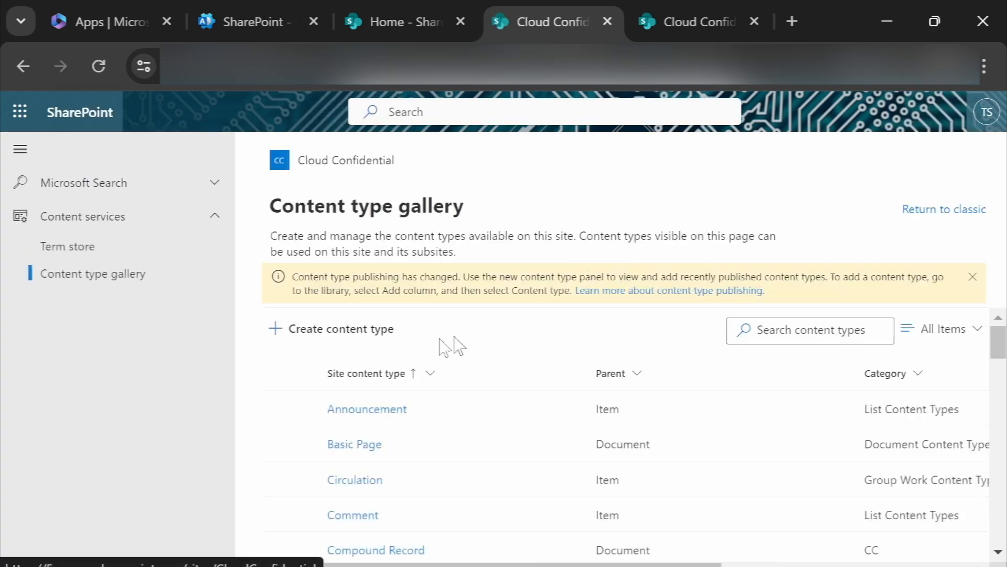
pyautogui.click(352, 338)
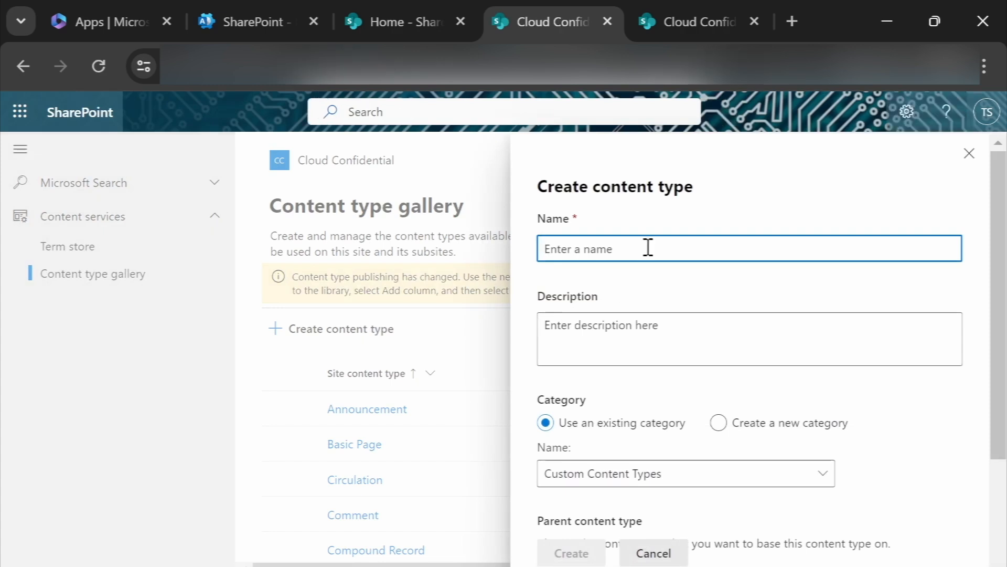
pyautogui.write('Compoun')
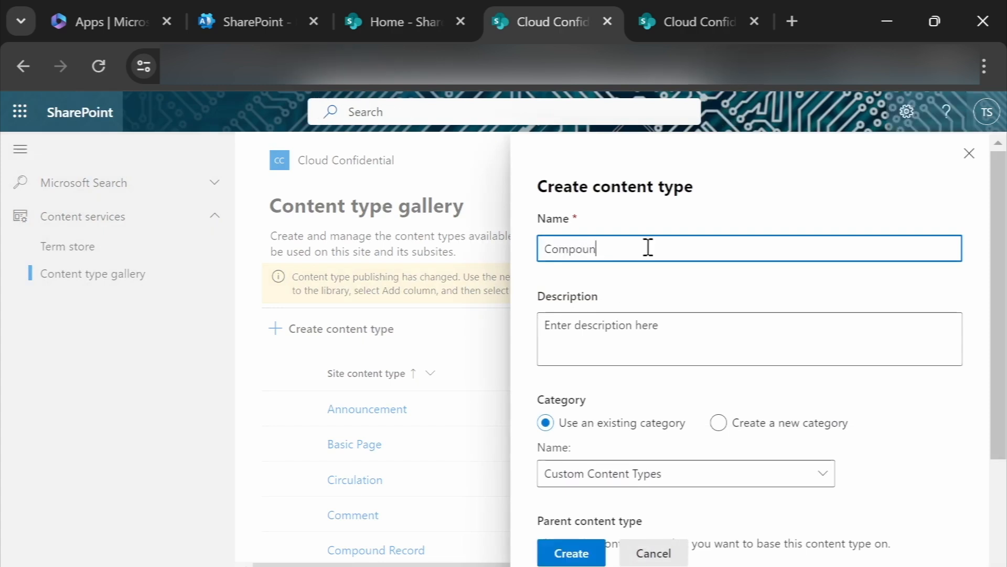
pyautogui.write('d Records DocSet')
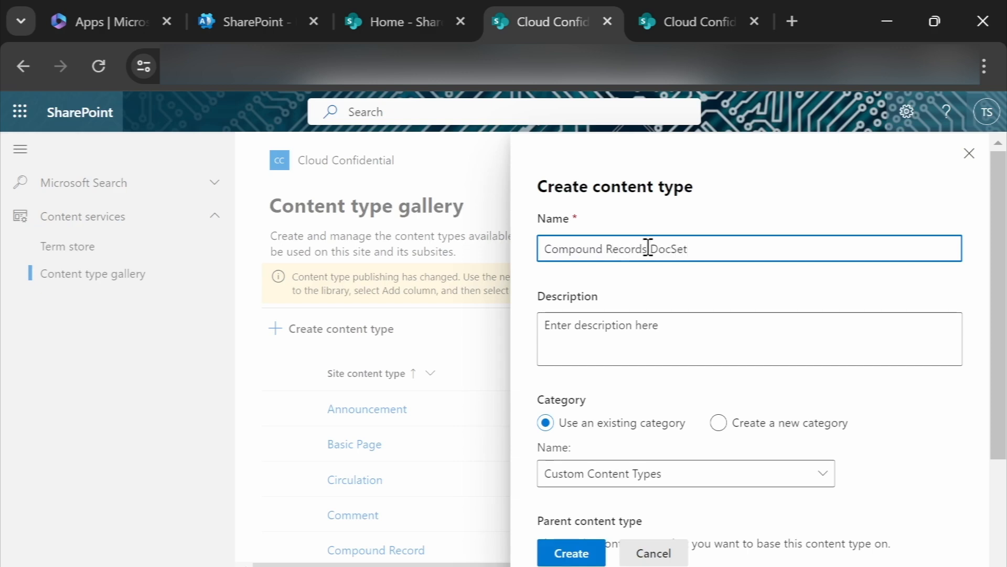
# Create the content type under a new category "Demo CC", with Document Set from Document Set Content Types as its parent
pyautogui.click(718, 423)
pyautogui.click(647, 478)
pyautogui.write('Demo CC')
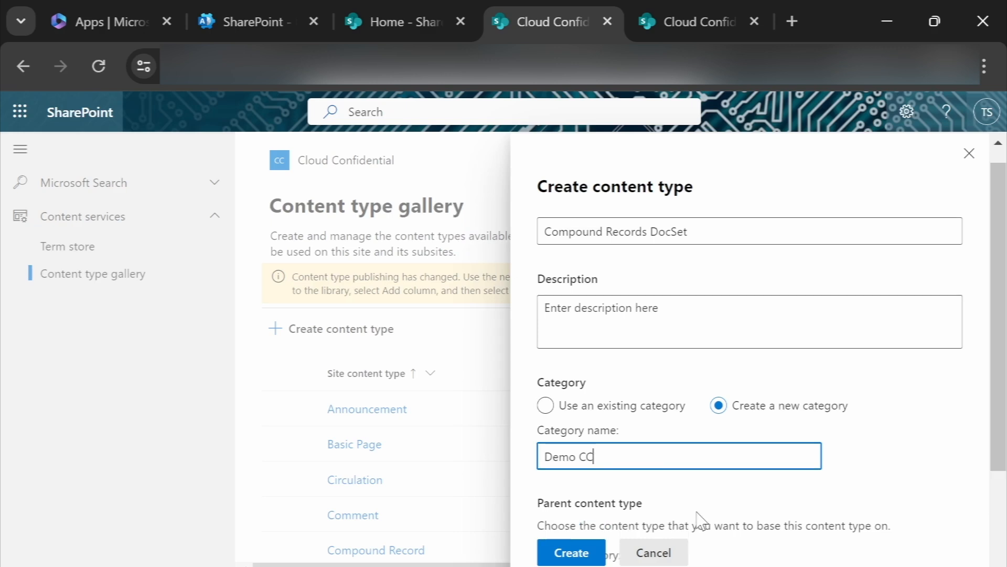
pyautogui.scroll(-3, 686, 524)
pyautogui.click(657, 454)
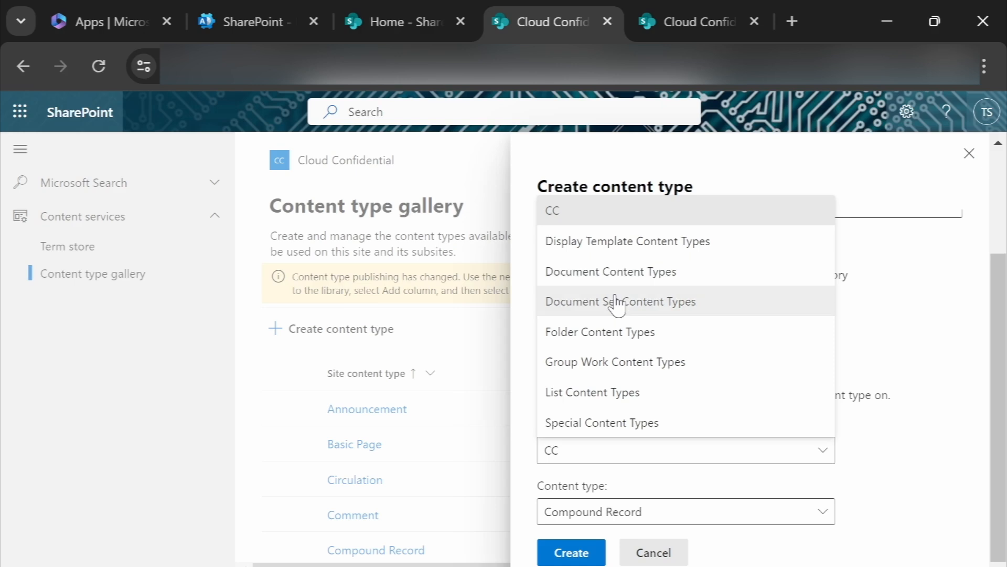
pyautogui.click(616, 306)
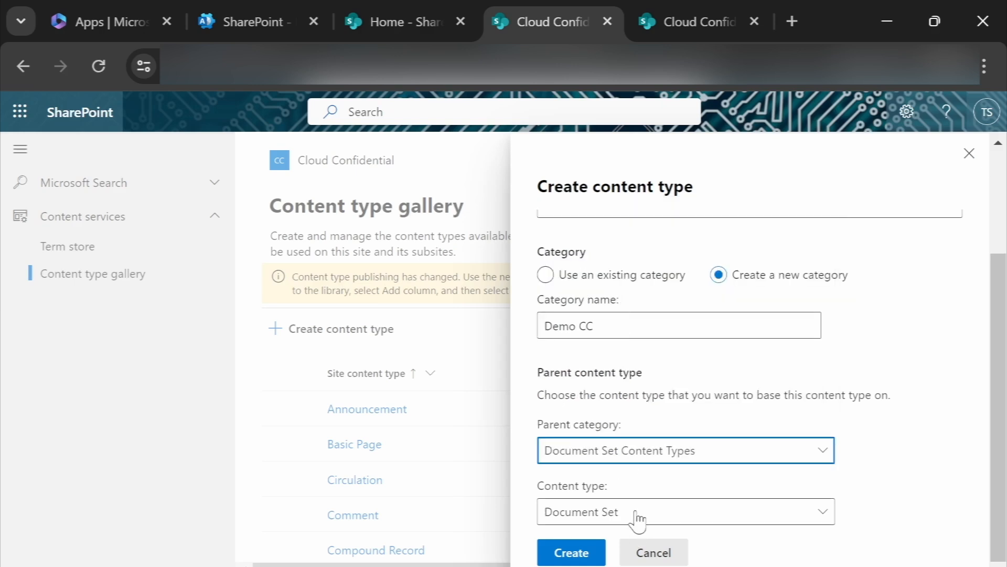
pyautogui.click(572, 553)
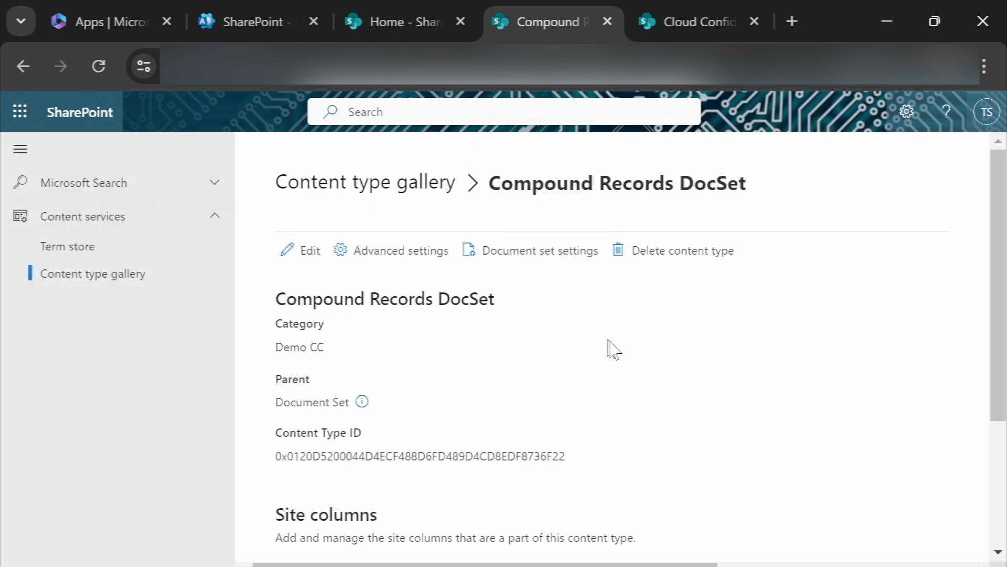
pyautogui.scroll(-2, 629, 354)
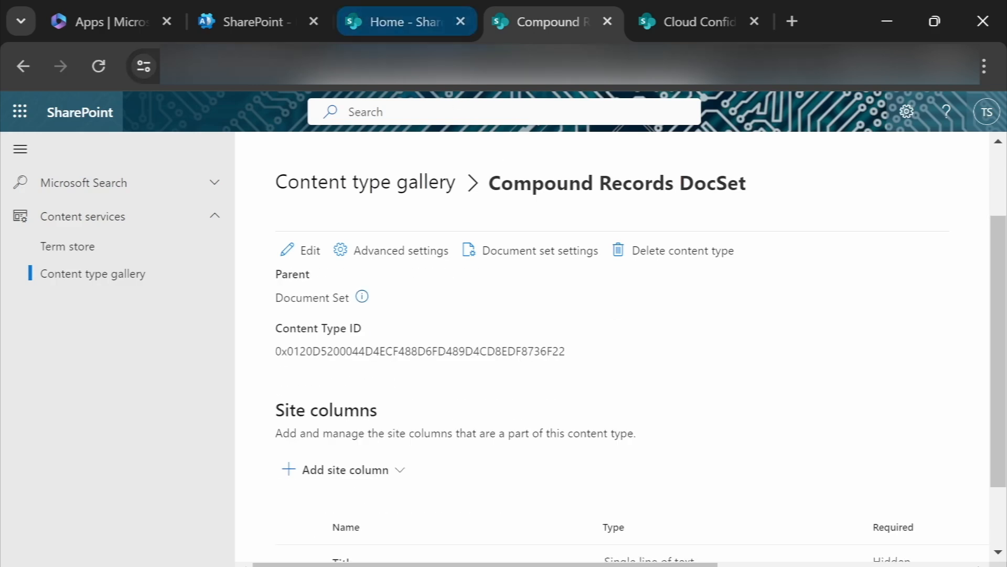
pyautogui.click(414, 66)
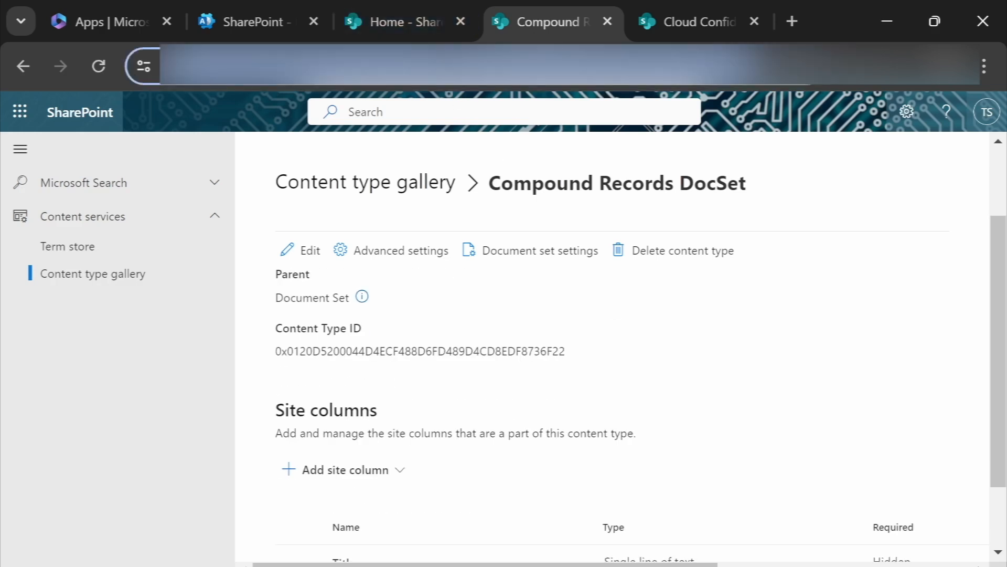
pyautogui.click(868, 332)
pyautogui.scroll(-2, 872, 334)
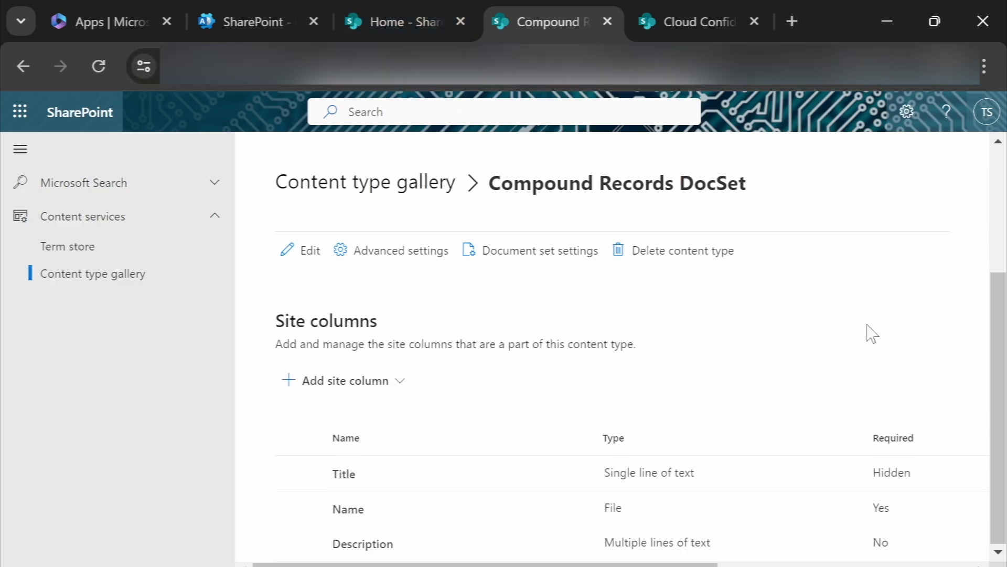
# Open the full settings page of the Compound Records DocSet library
pyautogui.click(698, 22)
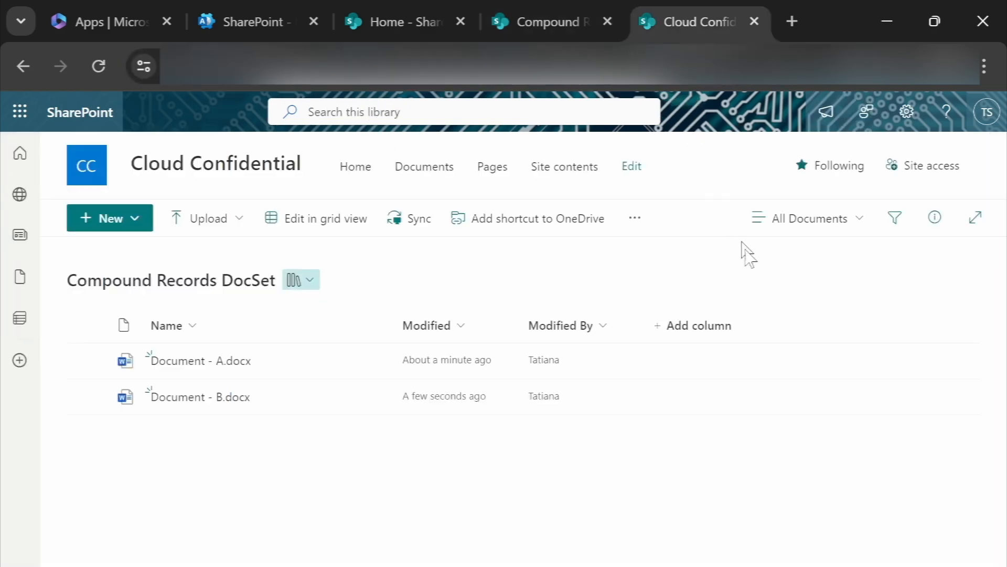
pyautogui.click(906, 112)
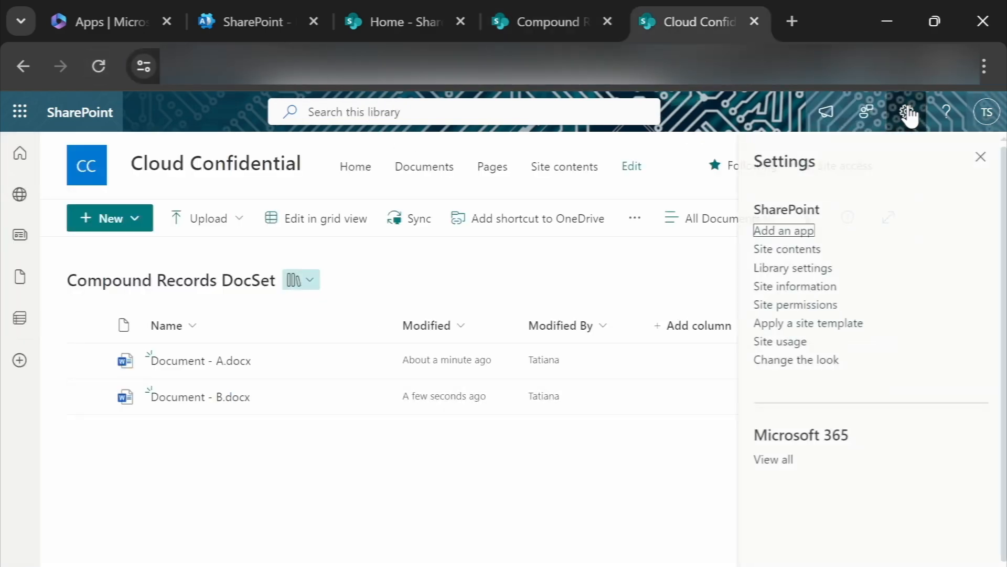
pyautogui.click(807, 267)
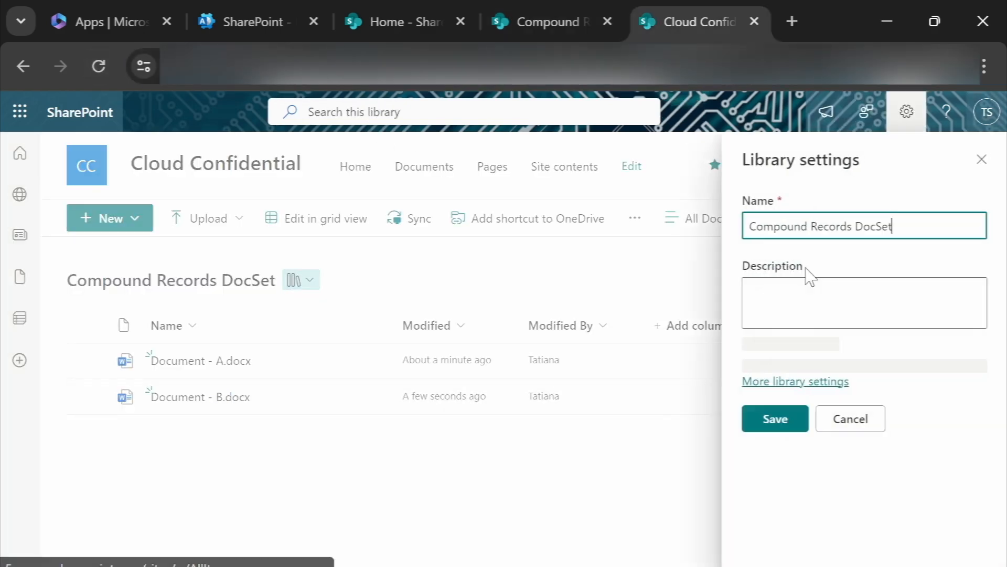
pyautogui.click(812, 487)
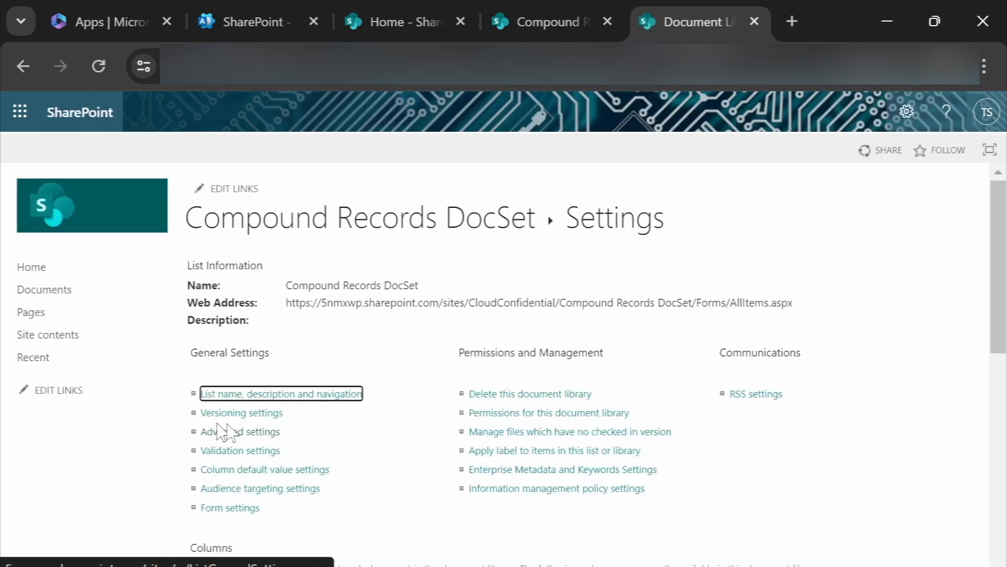
# Allow management of content types in the library's advanced settings and save the change
pyautogui.click(236, 433)
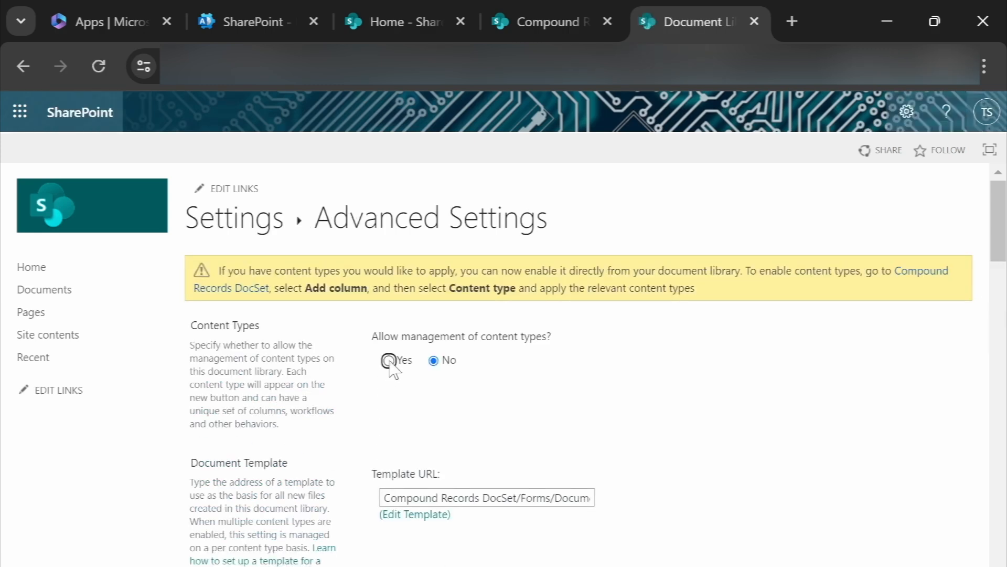
pyautogui.click(389, 361)
pyautogui.scroll(-4, 790, 390)
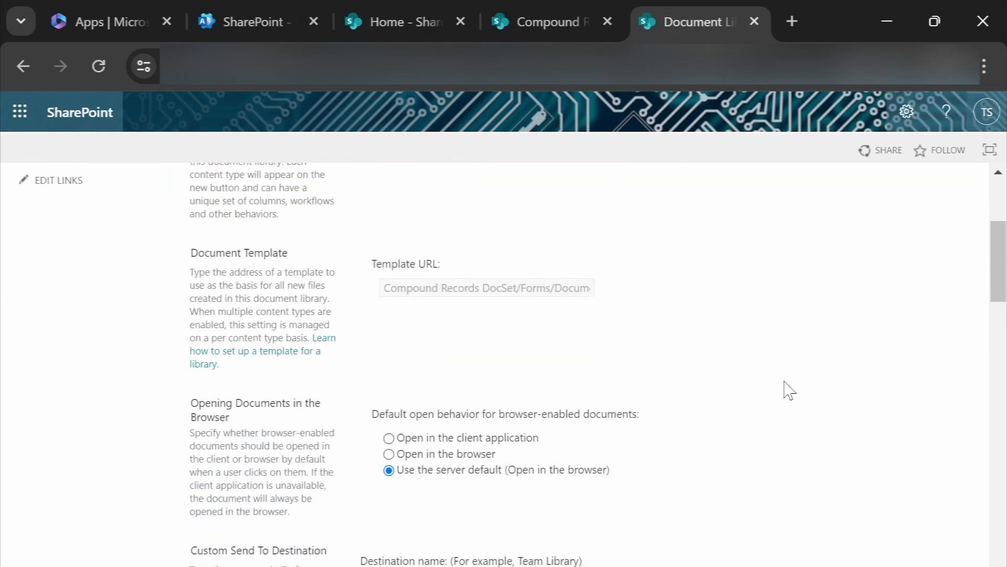
pyautogui.scroll(-14, 789, 391)
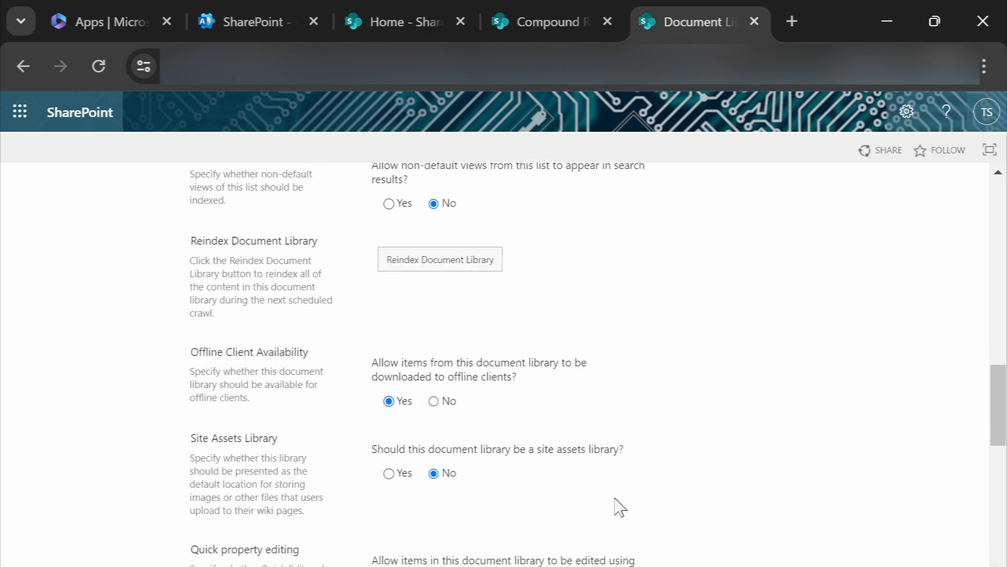
pyautogui.scroll(-11, 620, 507)
pyautogui.click(591, 503)
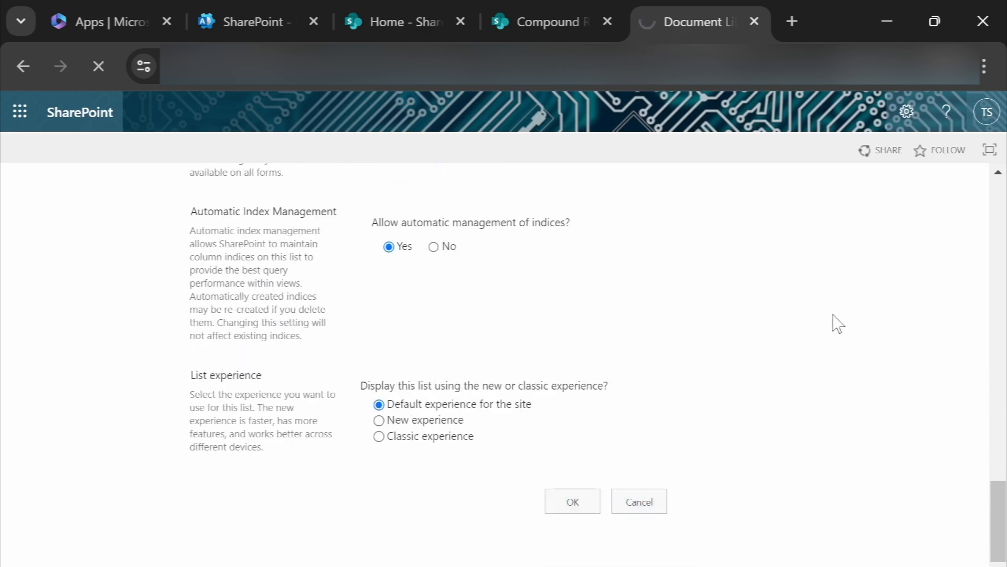
# Add the Compound Records DocSet content type from the Demo CC group to the library
pyautogui.scroll(-5, 569, 438)
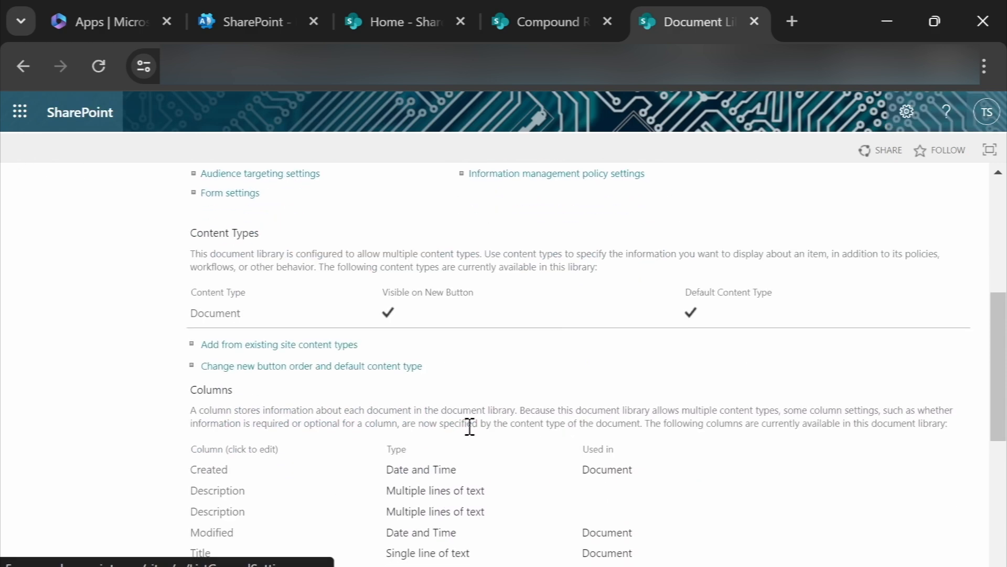
pyautogui.click(245, 346)
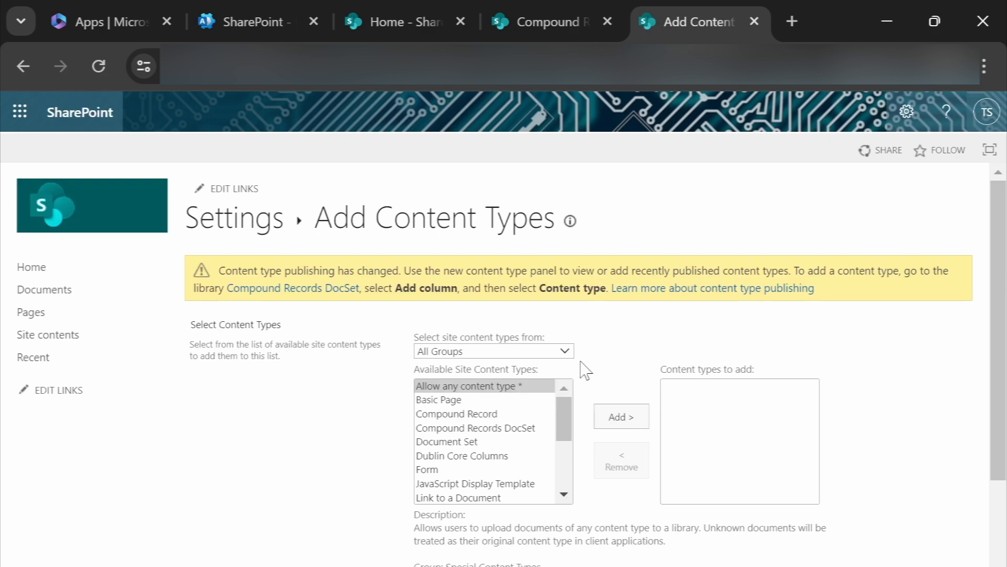
pyautogui.click(565, 351)
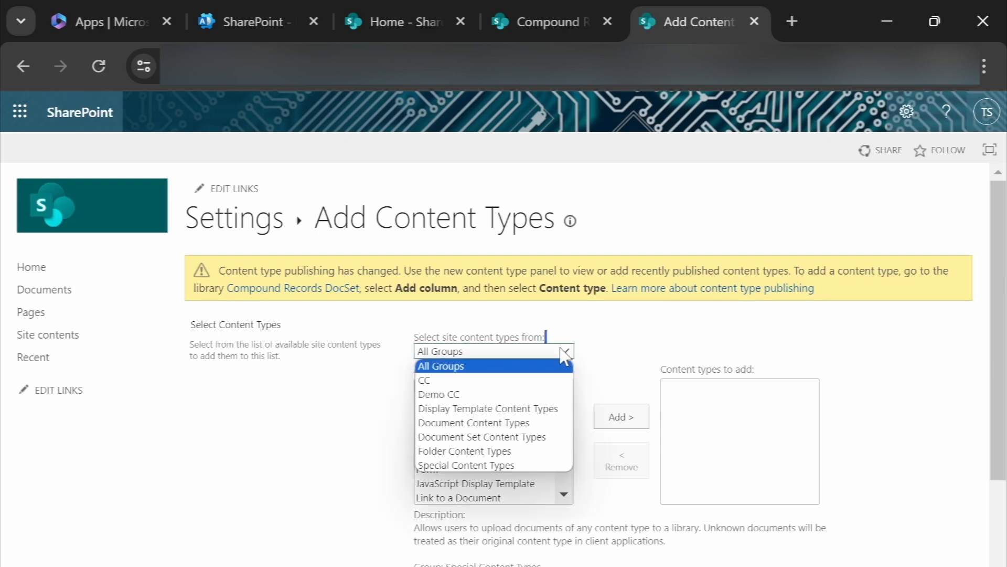
pyautogui.click(557, 393)
pyautogui.click(634, 422)
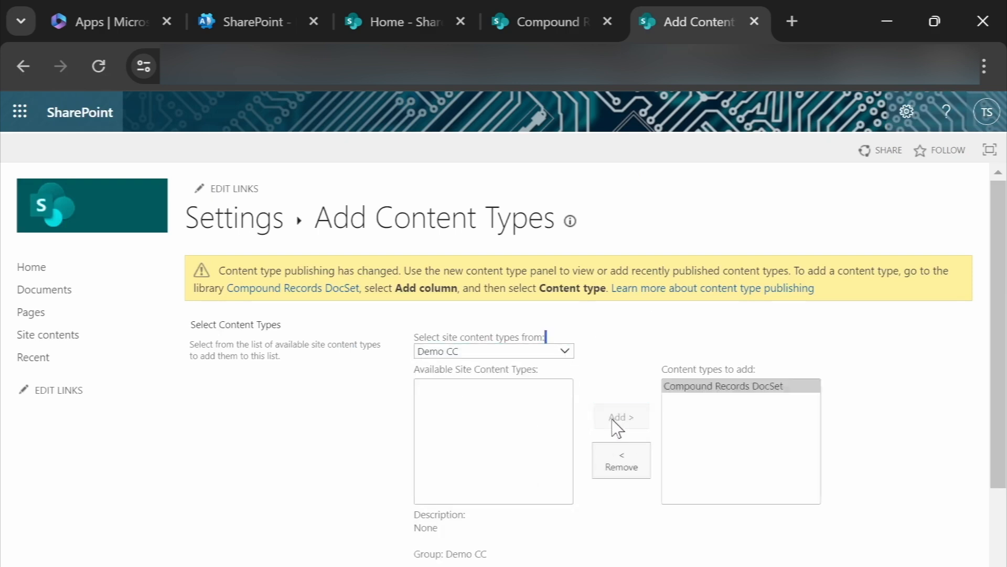
pyautogui.scroll(-2, 735, 422)
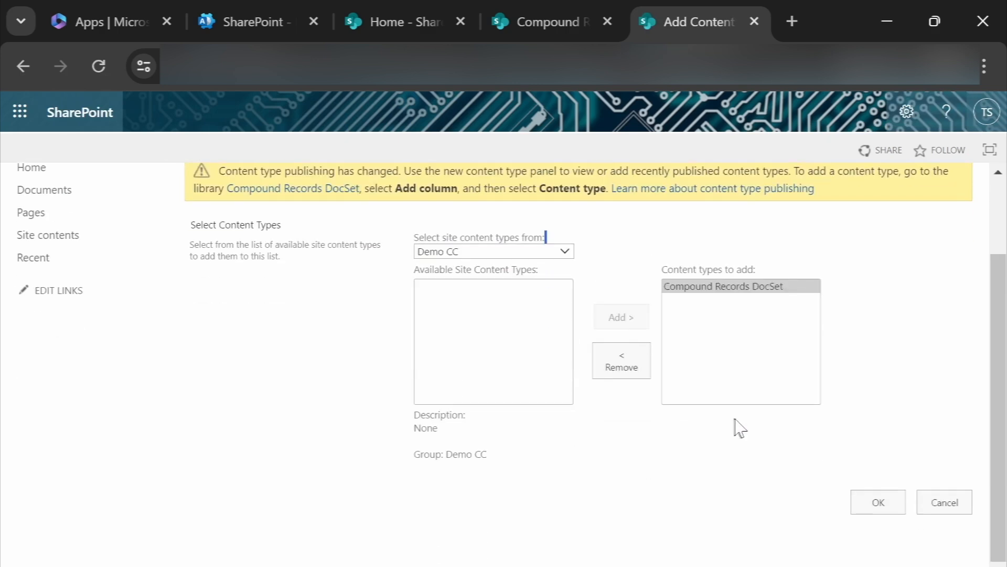
pyautogui.click(892, 503)
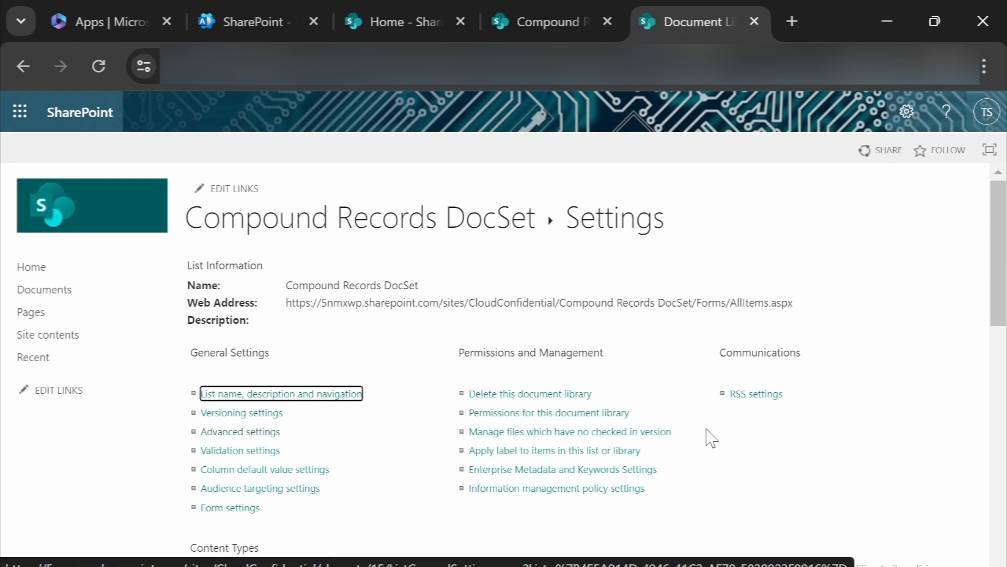
# Return to the library and create a new Compound Records DocSet document set named "Court Case 1234"
pyautogui.scroll(-4, 707, 438)
pyautogui.scroll(-2, 709, 434)
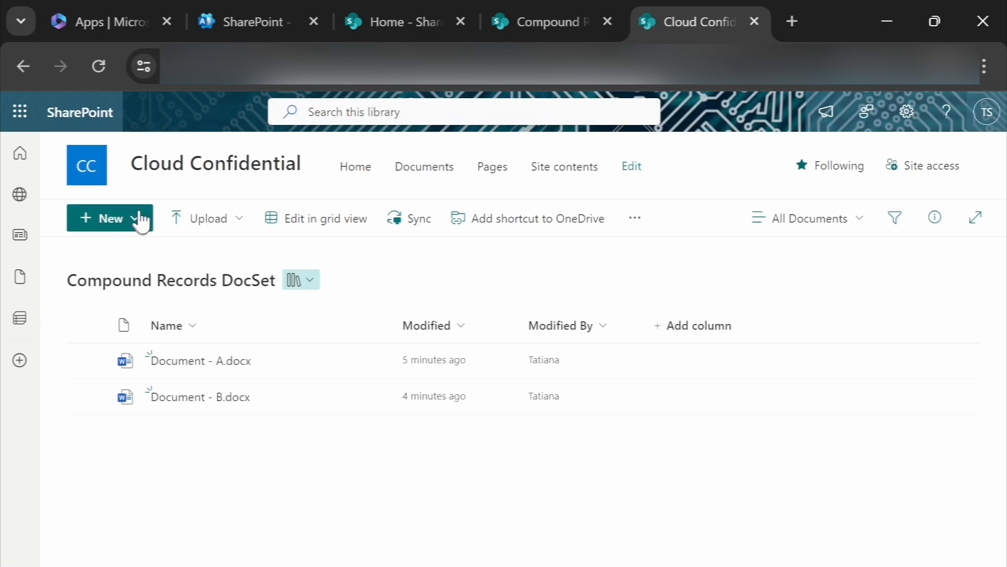
pyautogui.click(137, 219)
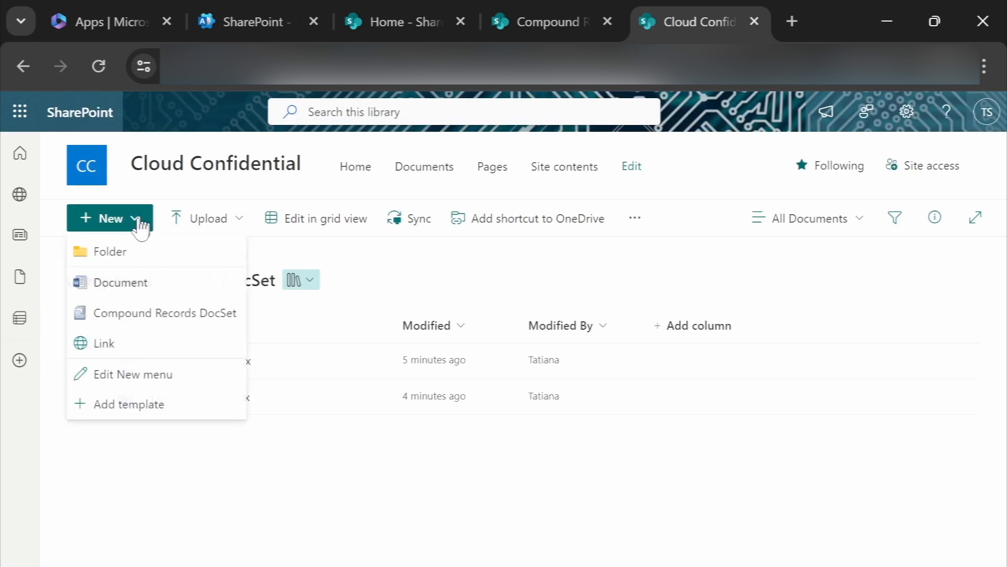
pyautogui.click(123, 314)
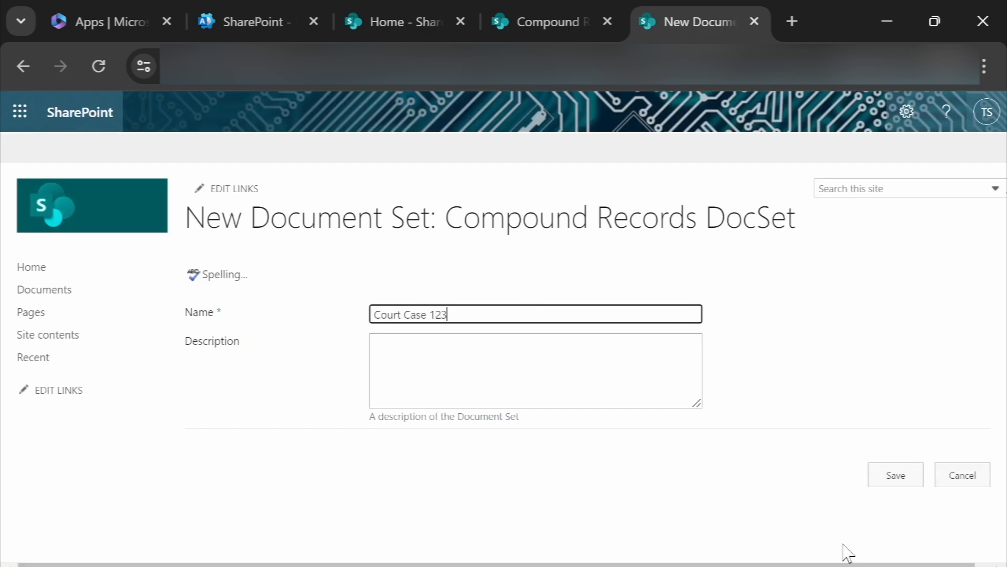
pyautogui.click(905, 476)
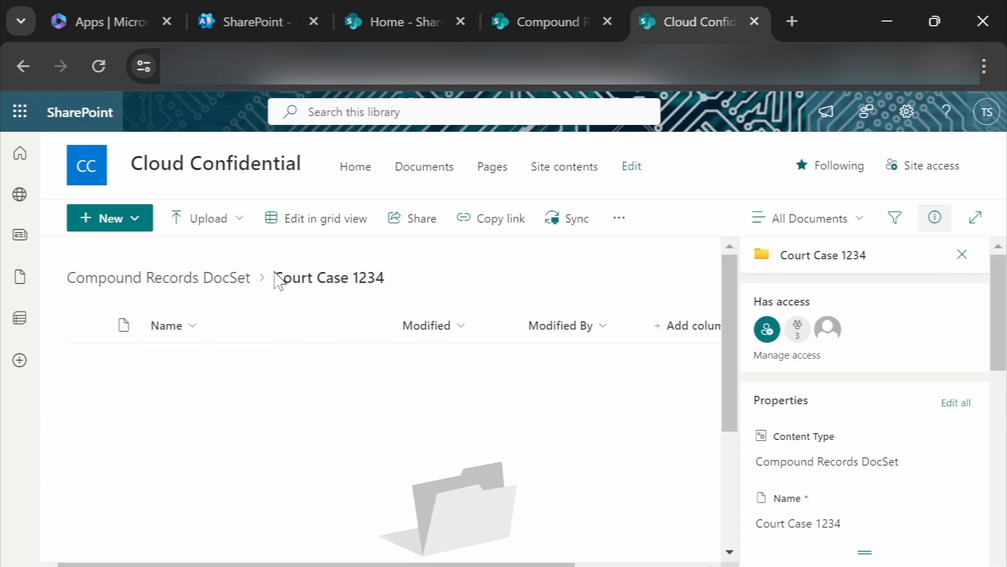
# Review the Court Case 1234 document set's properties, including content type, description and label, and close its details
pyautogui.moveTo(274, 272); pyautogui.dragTo(389, 283)
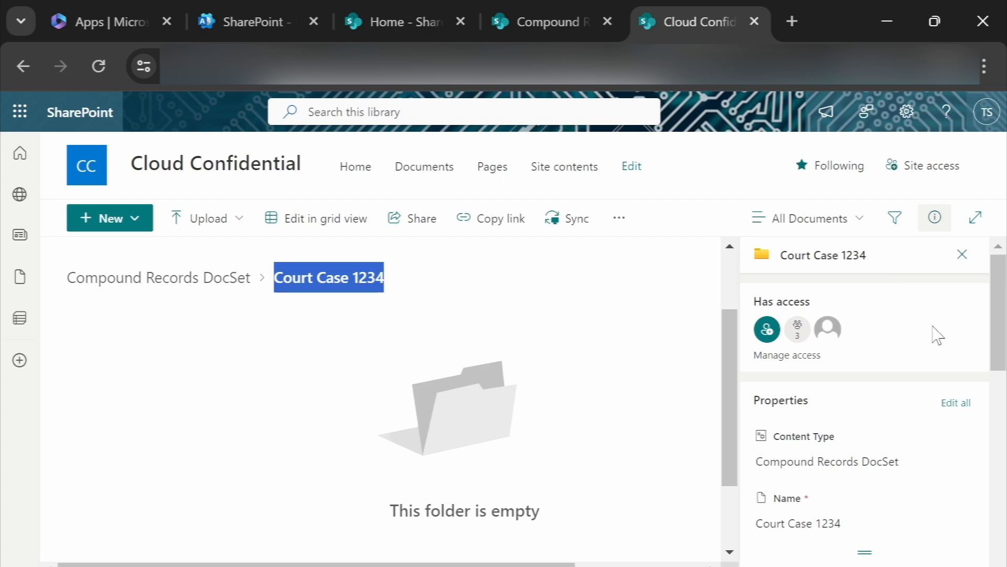
pyautogui.scroll(-2, 938, 335)
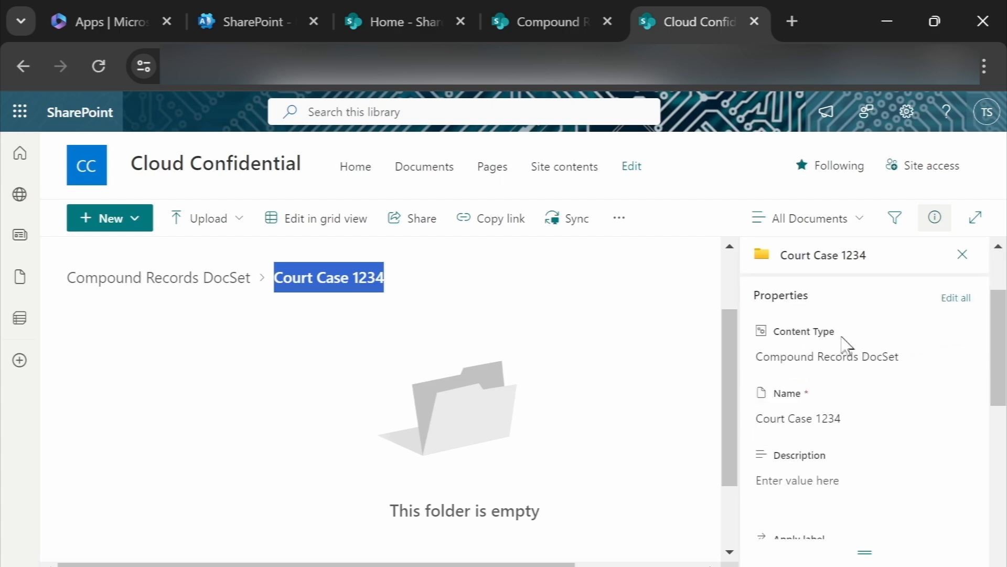
pyautogui.scroll(-2, 880, 354)
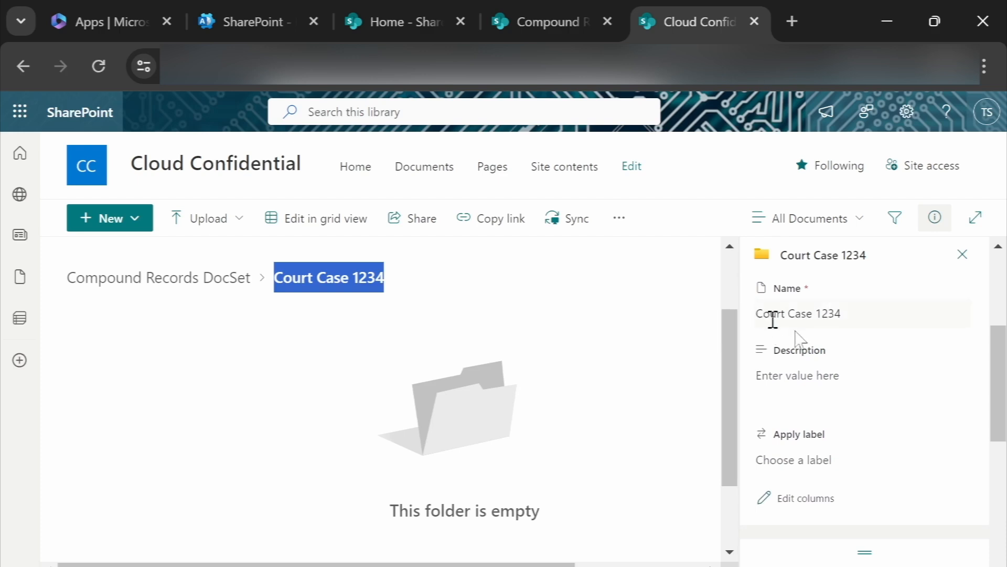
pyautogui.scroll(-2, 898, 442)
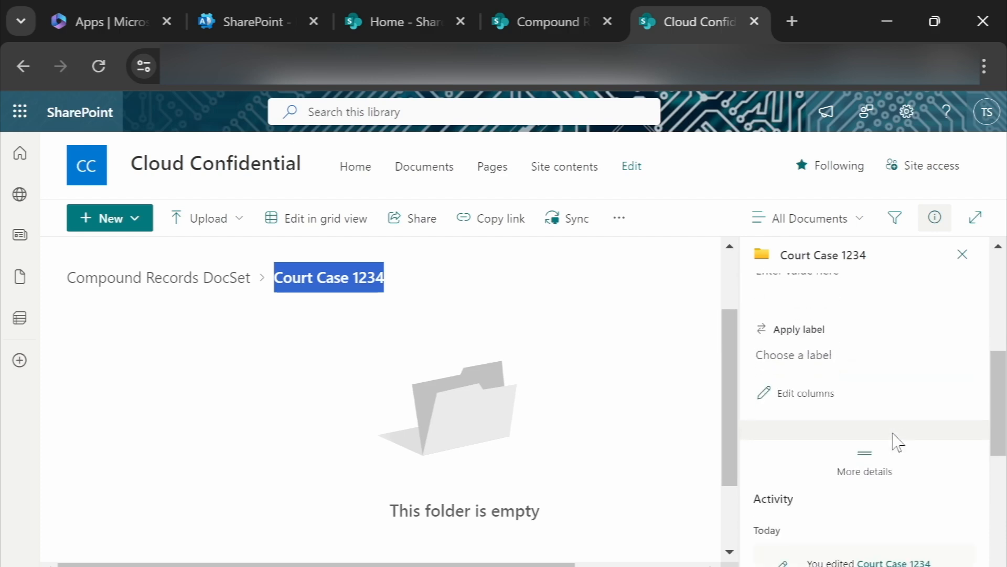
pyautogui.scroll(-5, 895, 440)
pyautogui.scroll(7, 895, 436)
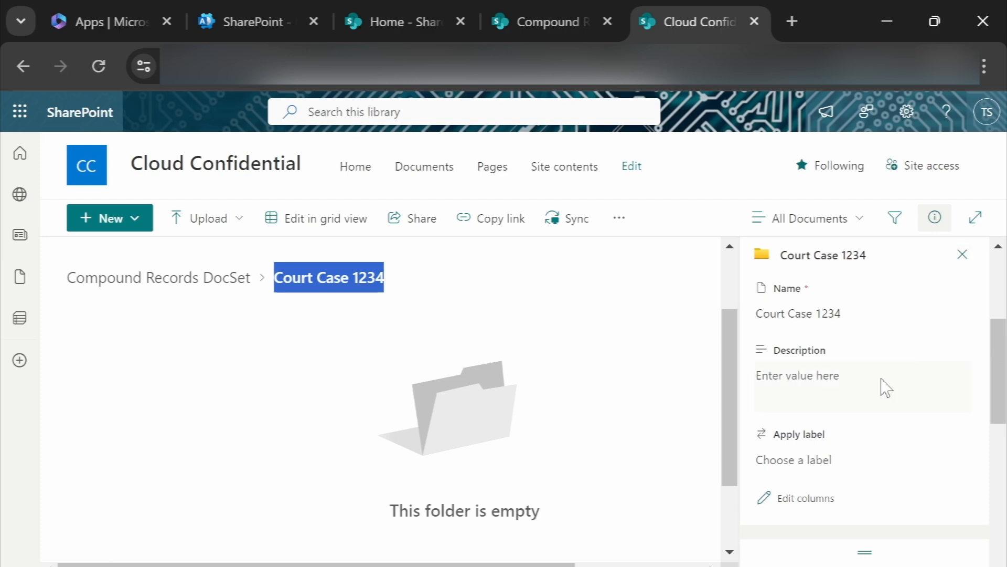
pyautogui.click(962, 255)
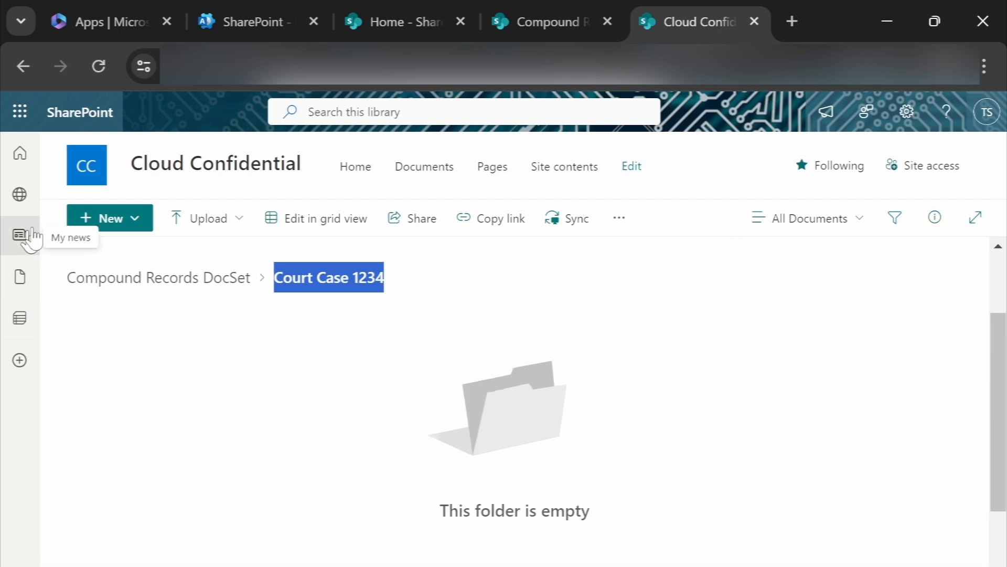
# Return to the Compound Records DocSet library and move Document - A.docx into the Court Case 1234 document set
pyautogui.click(173, 281)
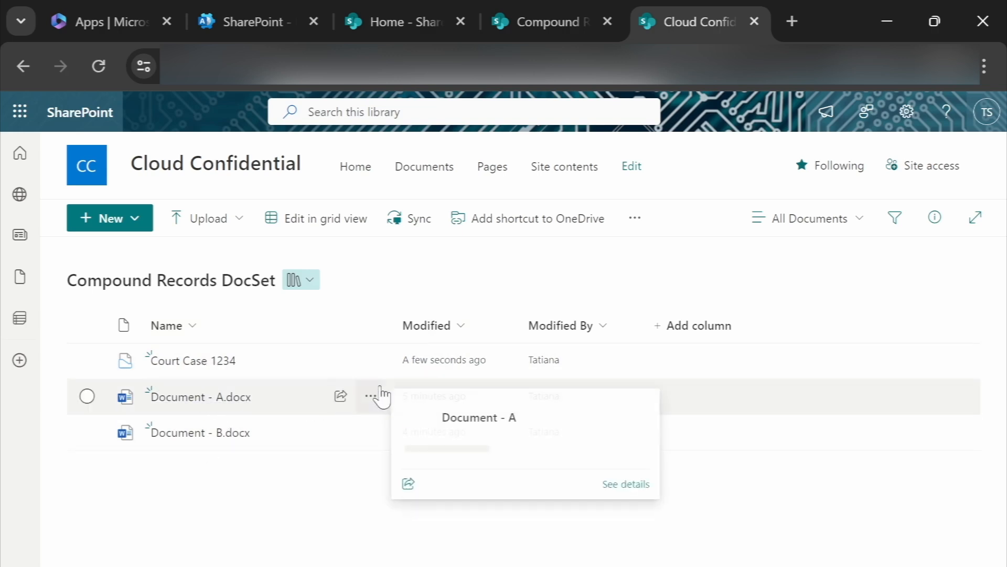
pyautogui.click(376, 399)
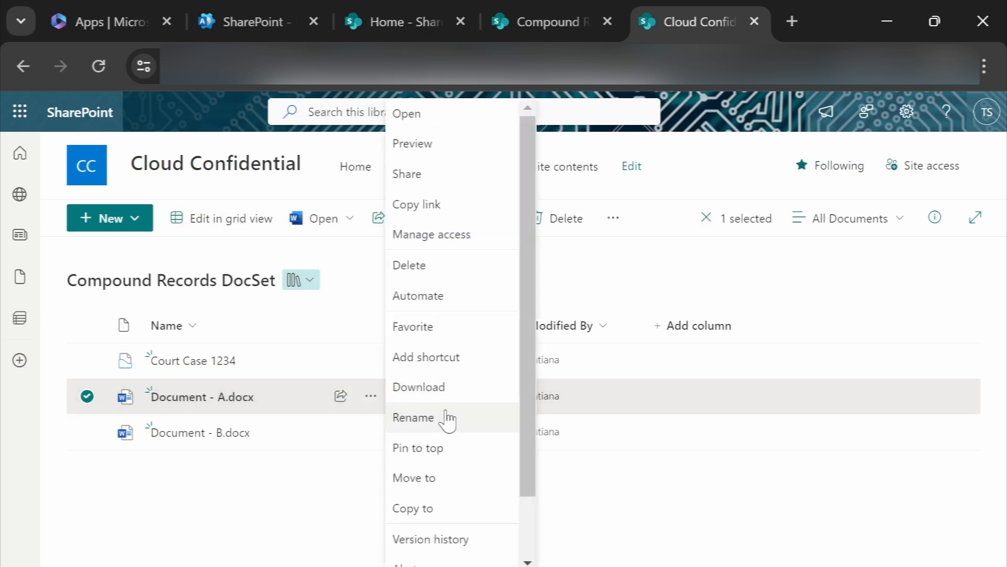
pyautogui.scroll(-1, 451, 427)
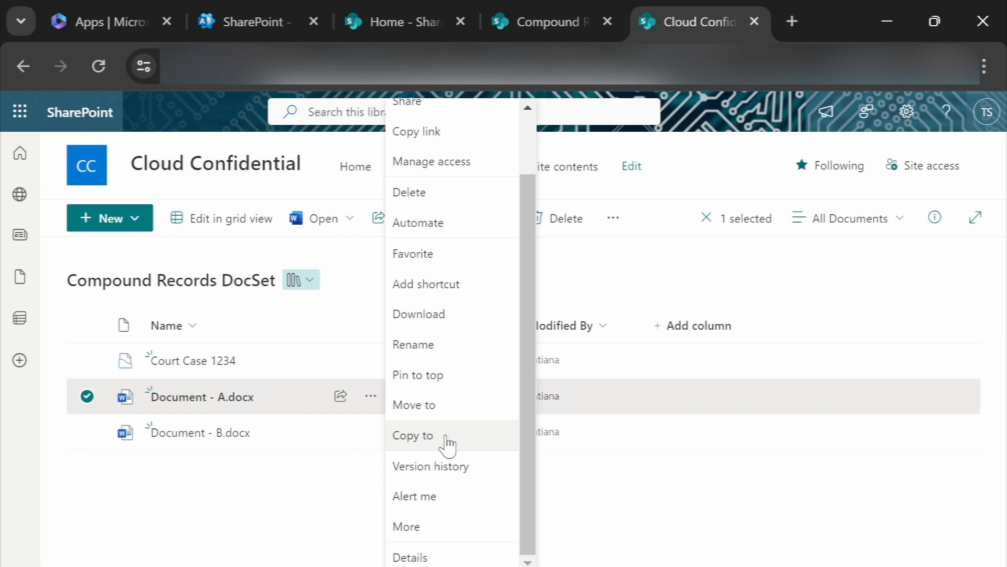
pyautogui.click(435, 412)
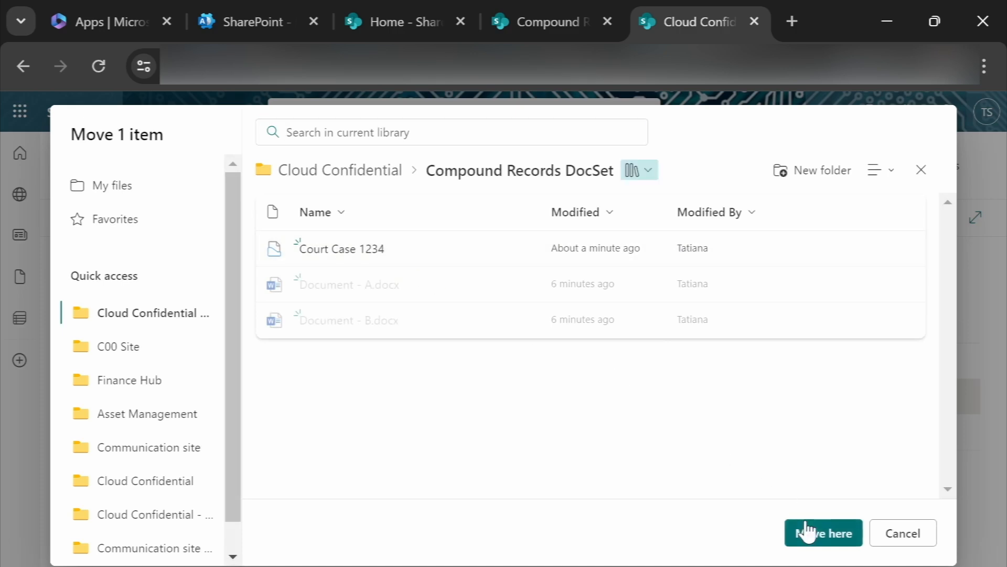
pyautogui.click(332, 249)
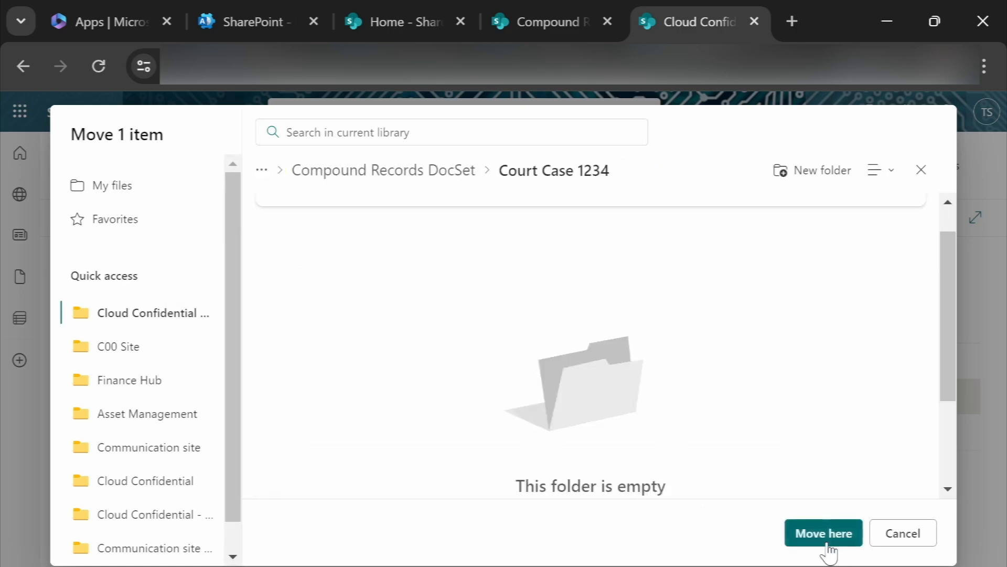
pyautogui.click(825, 541)
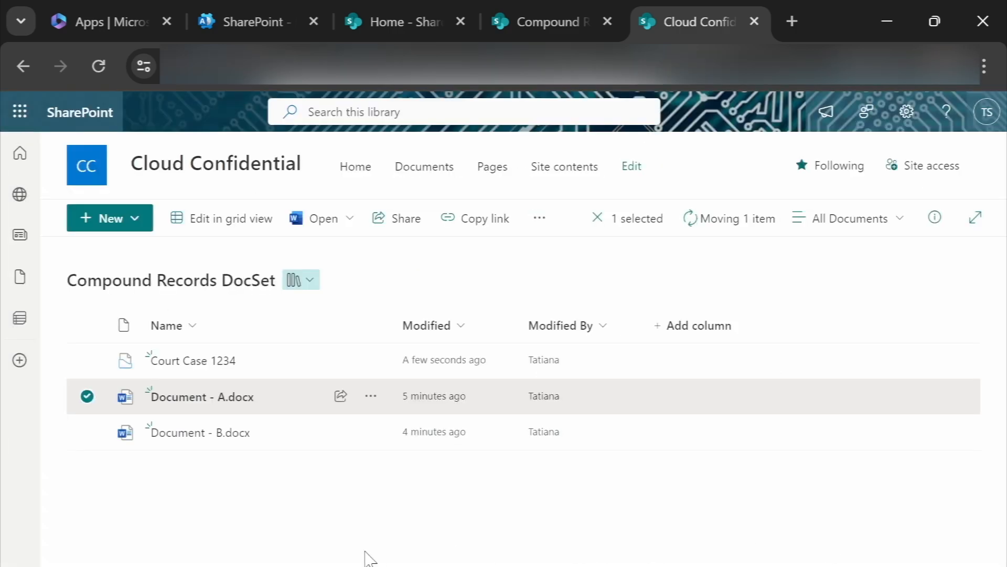
# Move Document - B.docx from the library into the Court Case 1234 document set
pyautogui.click(372, 432)
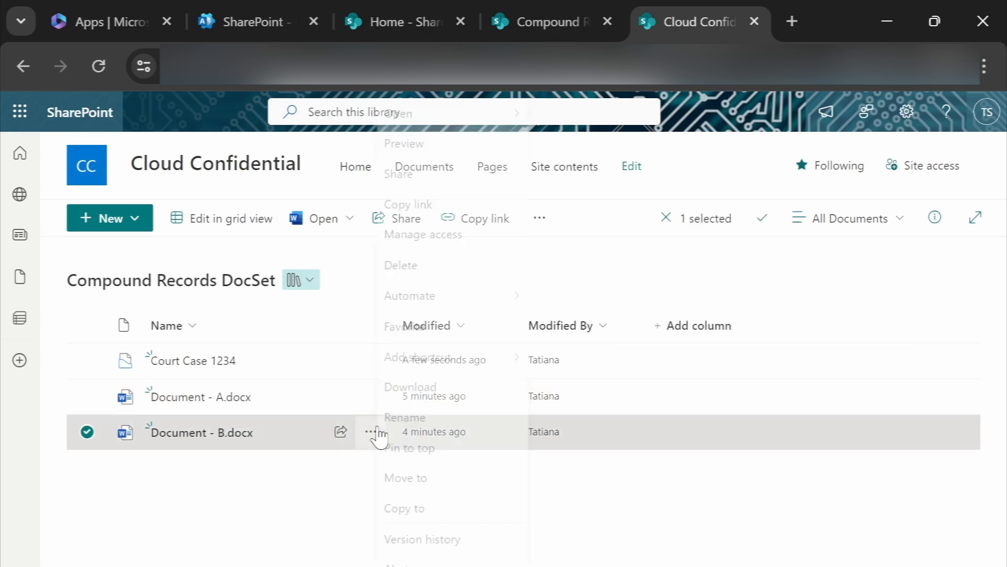
pyautogui.click(396, 478)
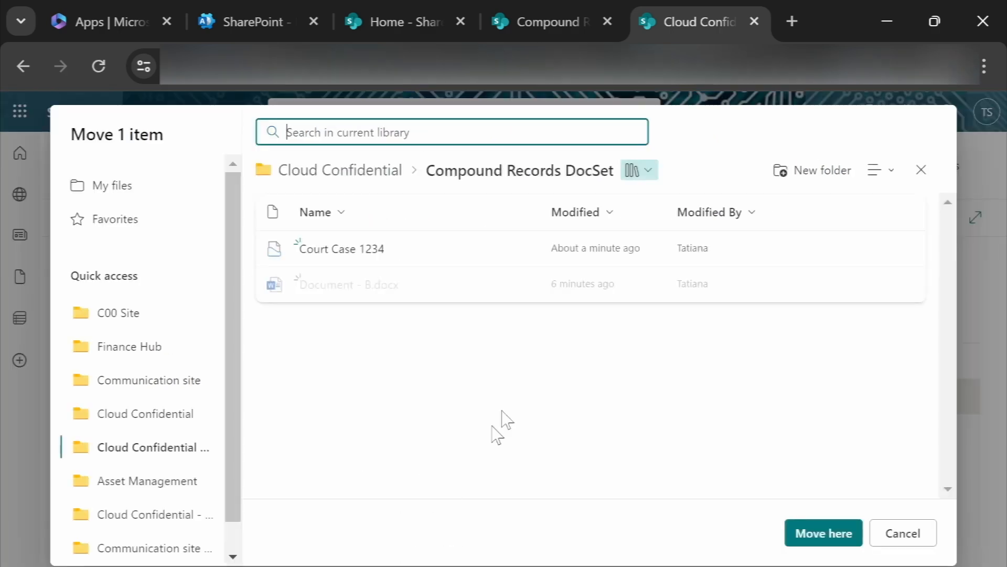
pyautogui.click(338, 251)
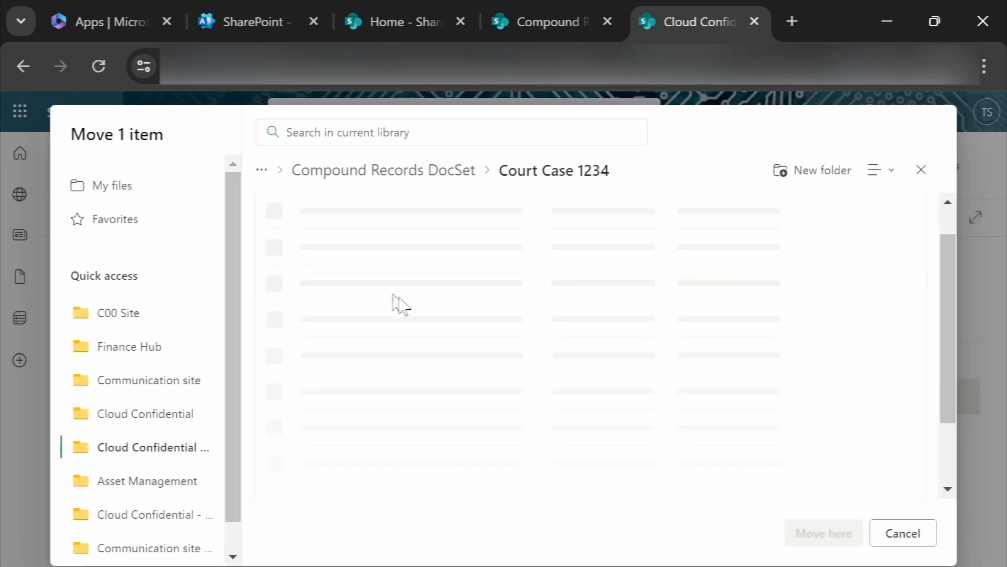
pyautogui.click(808, 529)
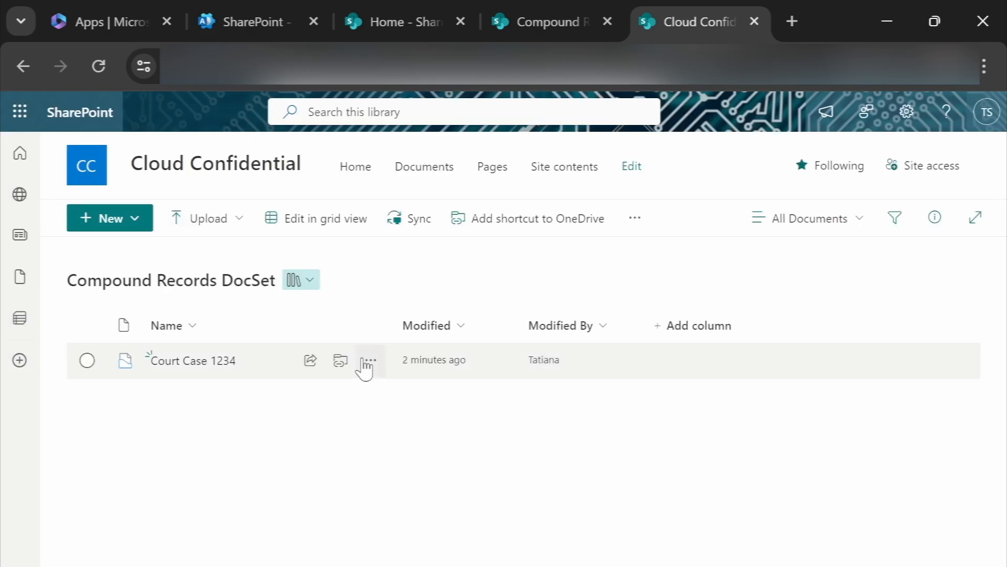
# Apply the Financial Data Label to the Court Case 1234 document set through its details
pyautogui.click(370, 363)
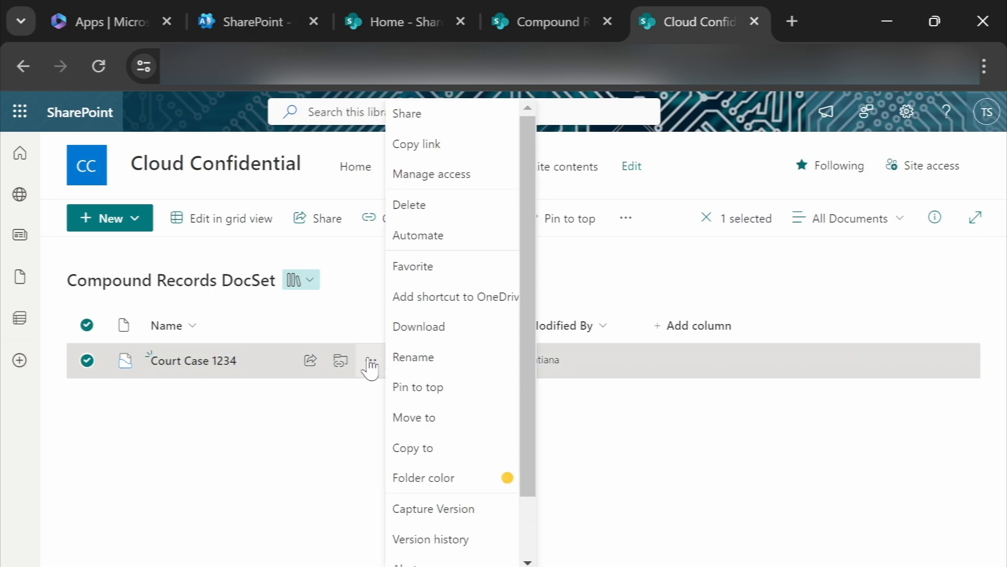
pyautogui.scroll(-2, 414, 475)
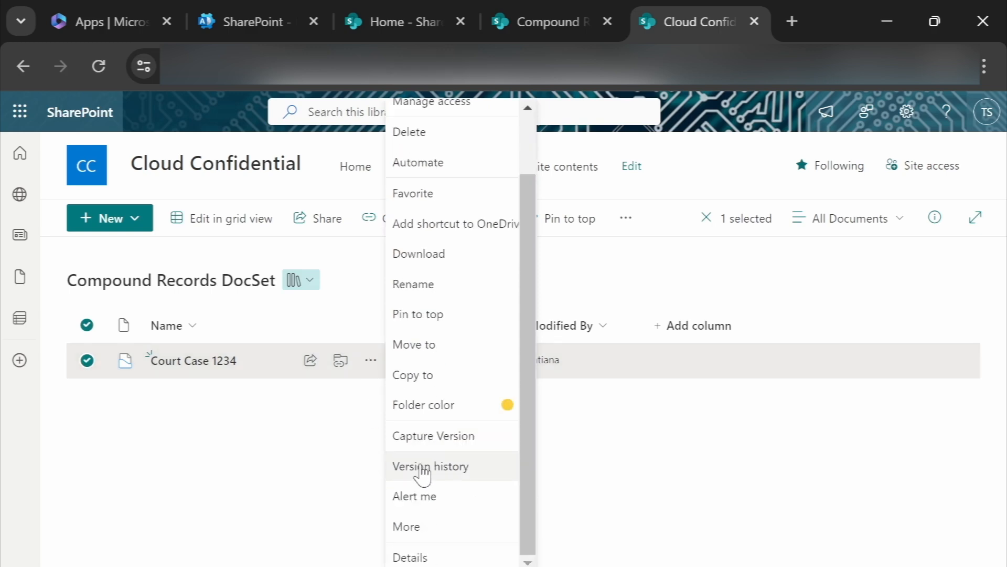
pyautogui.click(452, 558)
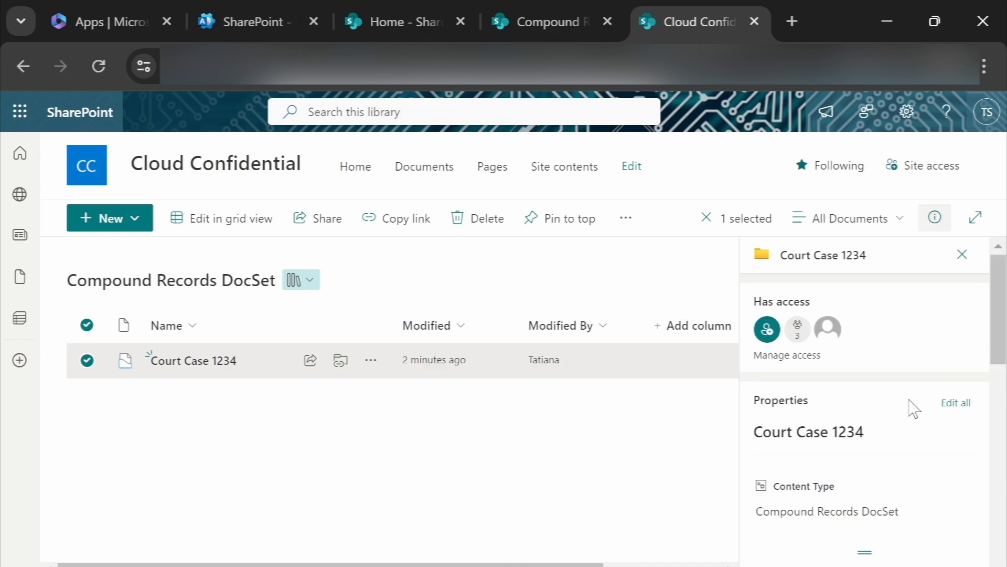
pyautogui.scroll(-2, 913, 408)
pyautogui.scroll(-2, 914, 407)
pyautogui.scroll(2, 914, 408)
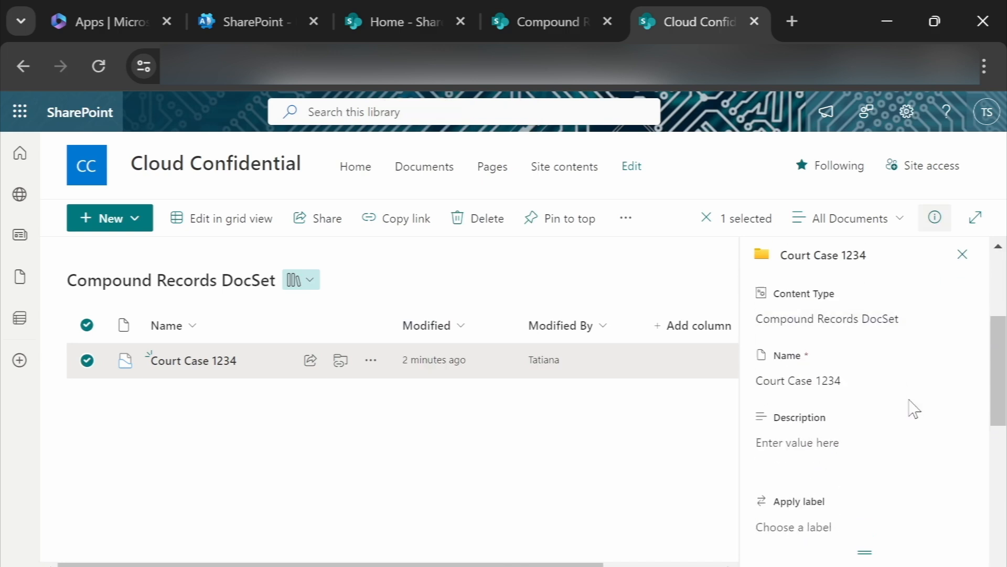
pyautogui.scroll(-2, 914, 408)
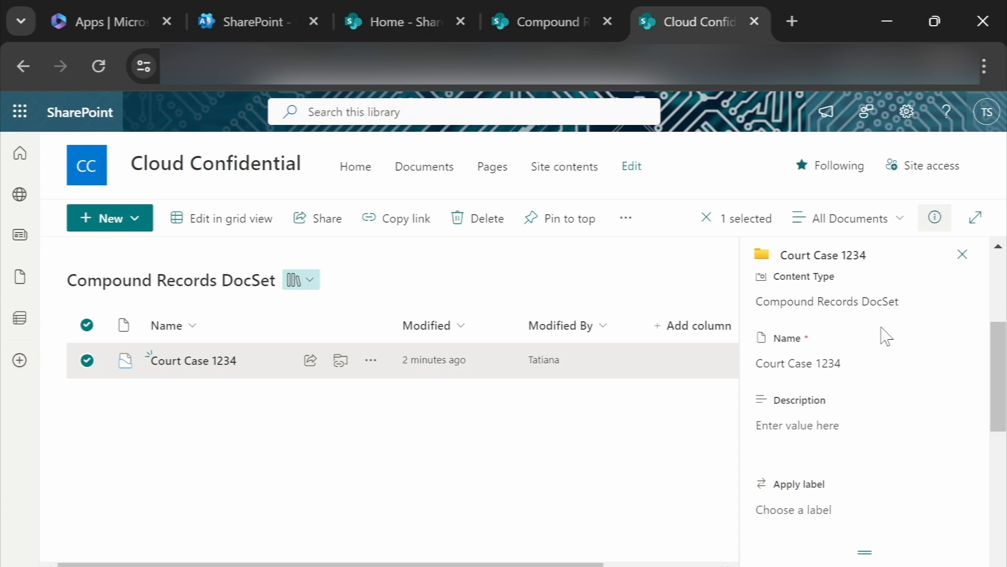
pyautogui.click(781, 506)
pyautogui.click(787, 299)
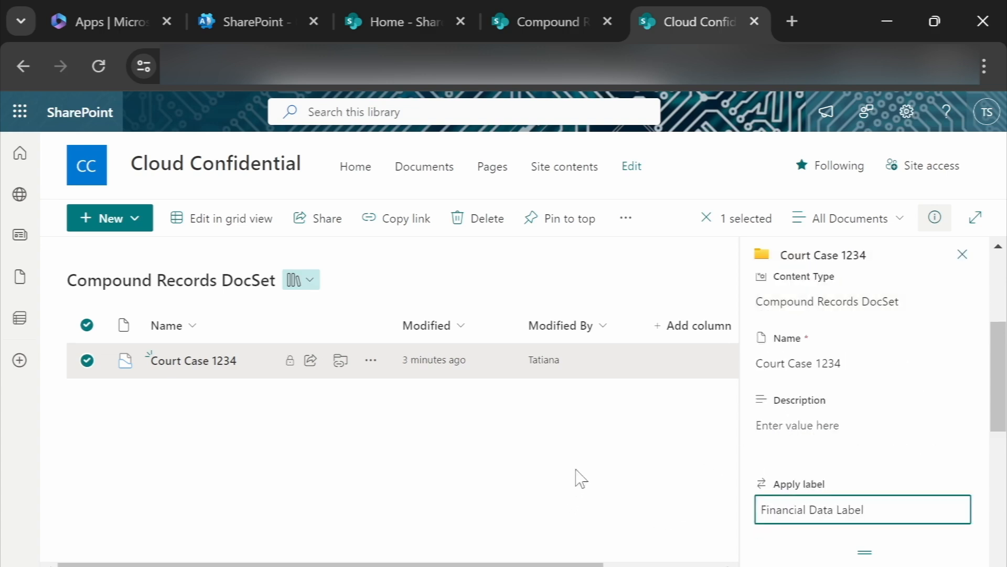
pyautogui.click(397, 496)
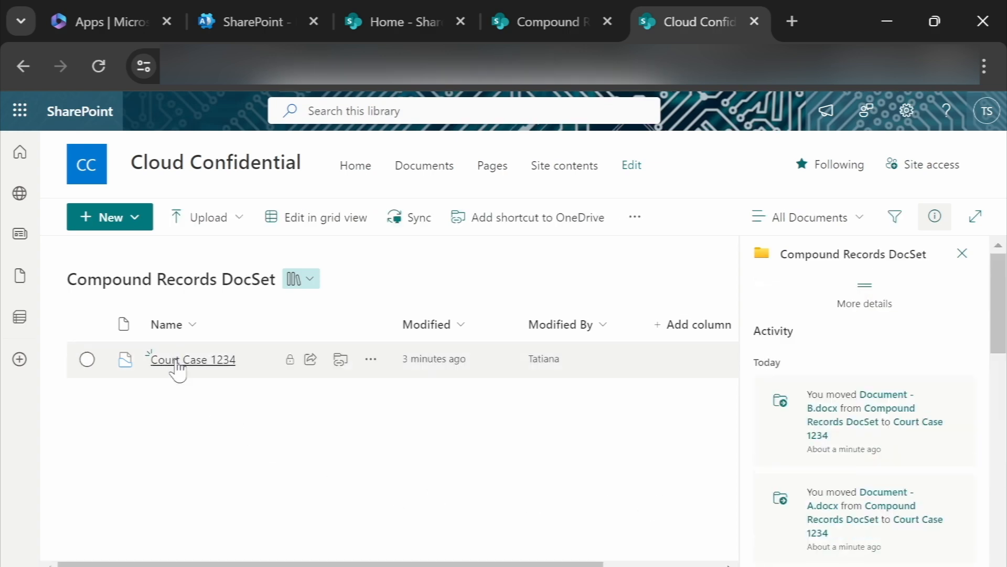
# Open the Court Case 1234 document set and check which label is applied in the properties of Document - A.docx
pyautogui.click(177, 362)
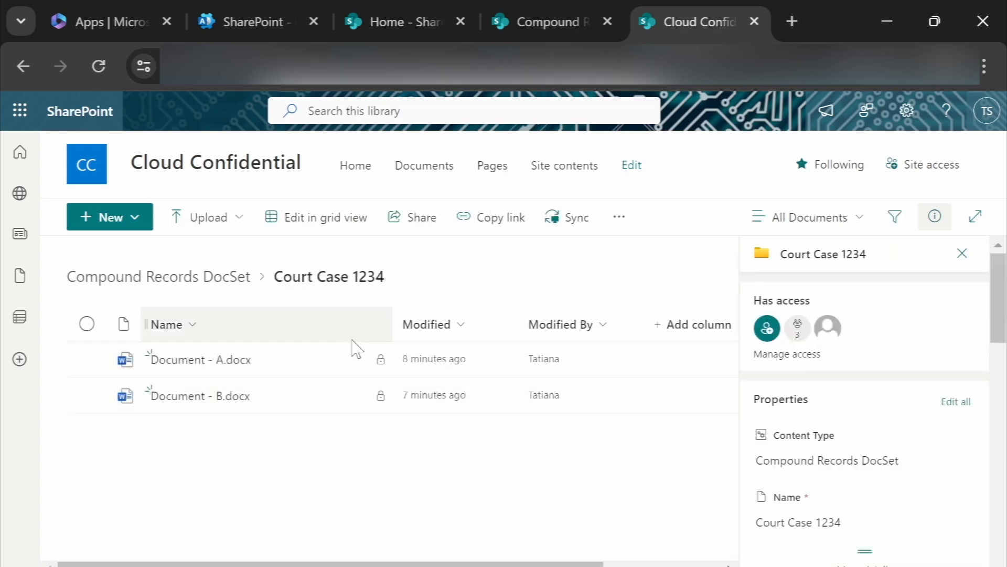
pyautogui.click(368, 362)
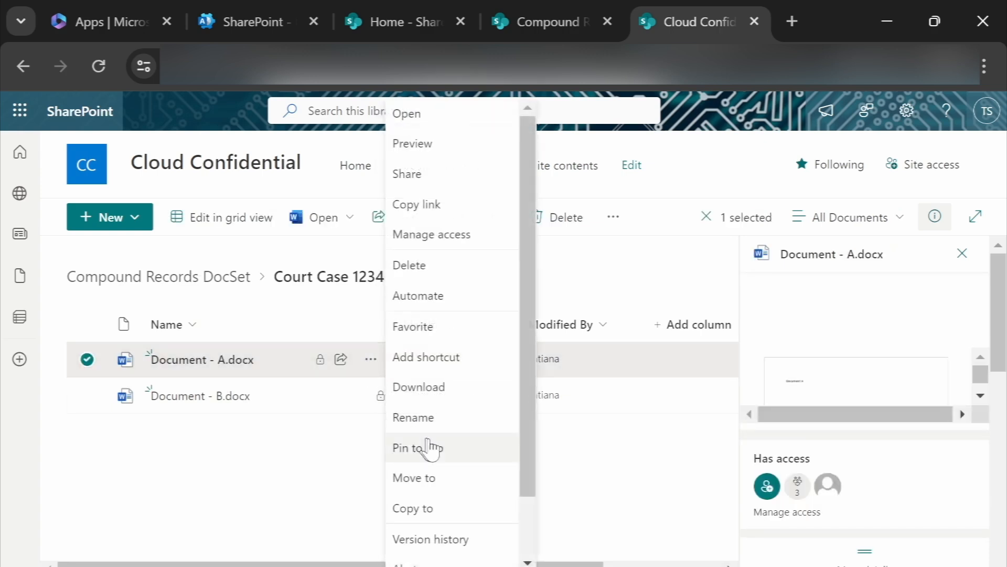
pyautogui.scroll(-2, 430, 449)
pyautogui.click(456, 554)
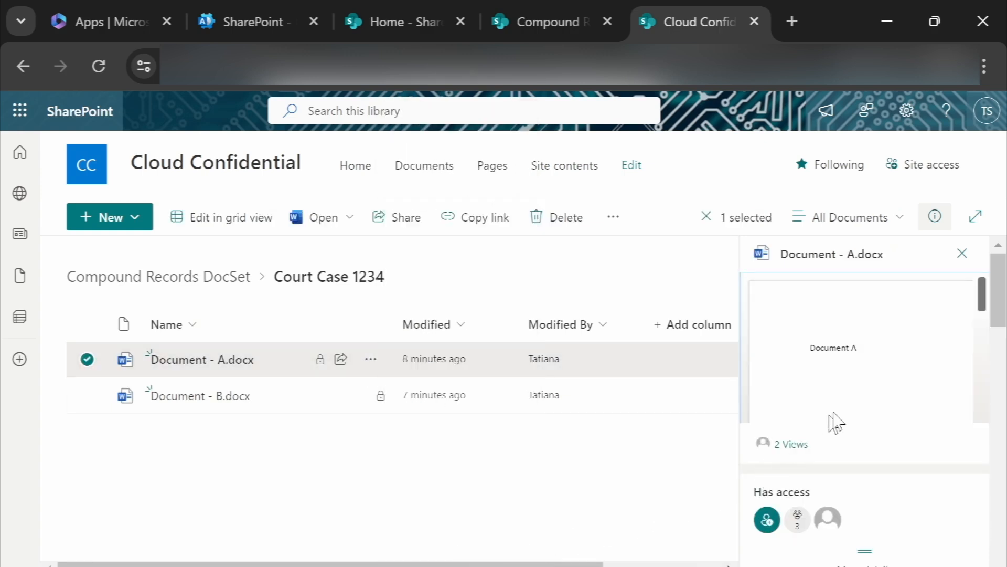
pyautogui.scroll(-5, 837, 422)
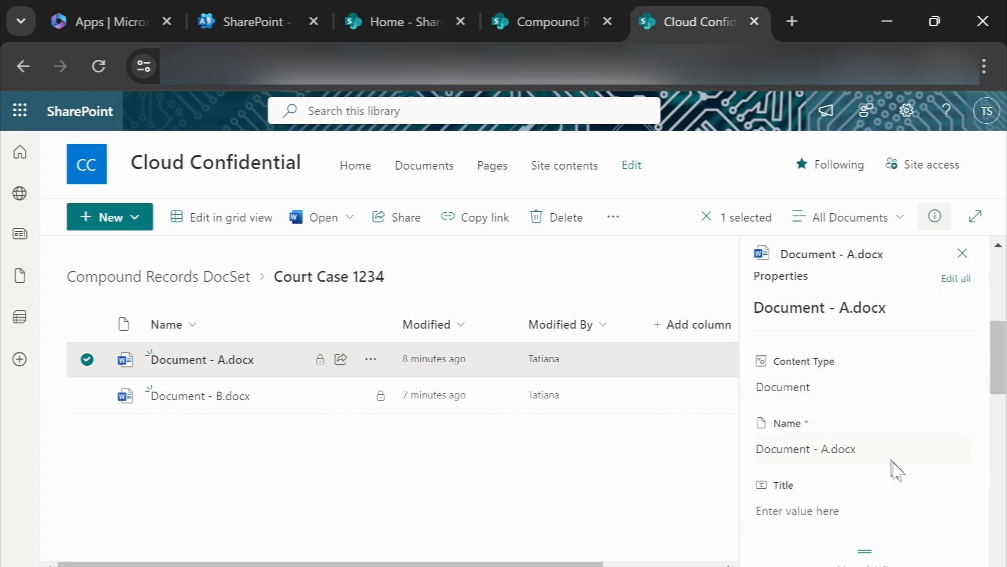
pyautogui.scroll(-4, 897, 471)
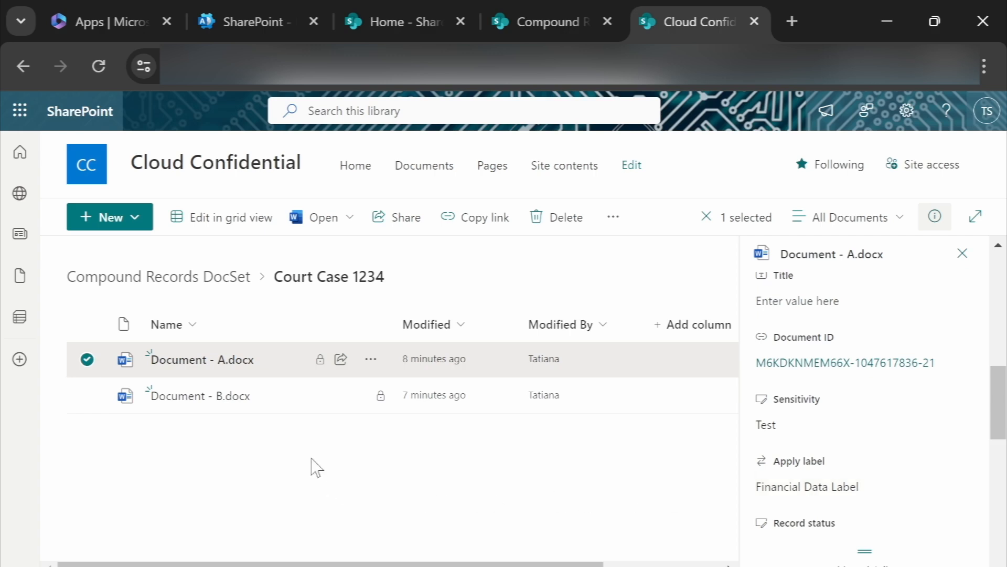
pyautogui.click(294, 465)
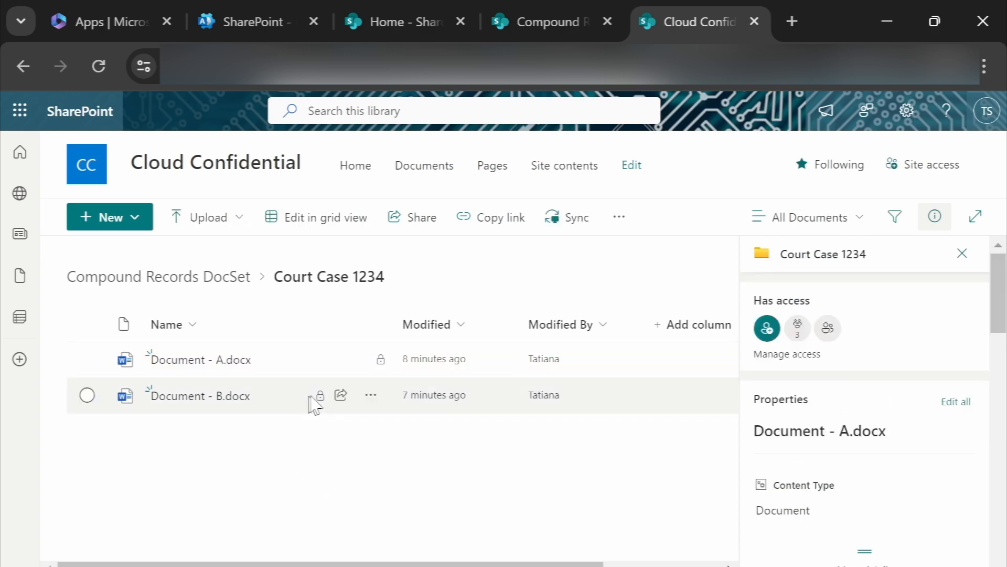
# Check the label and expiration status in the compliance details of Document - B.docx, and close them
pyautogui.click(370, 396)
pyautogui.scroll(-2, 419, 456)
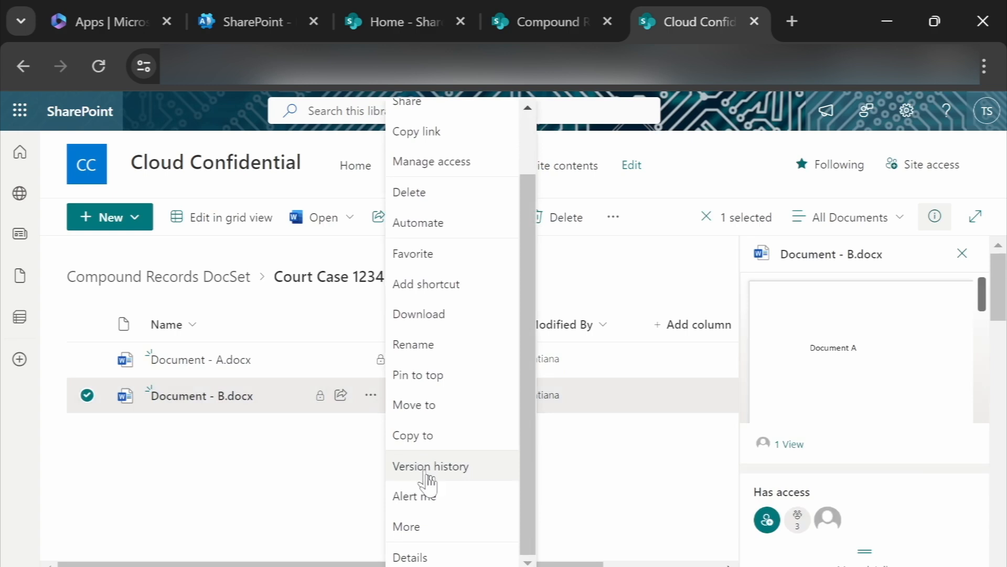
pyautogui.moveTo(444, 532)
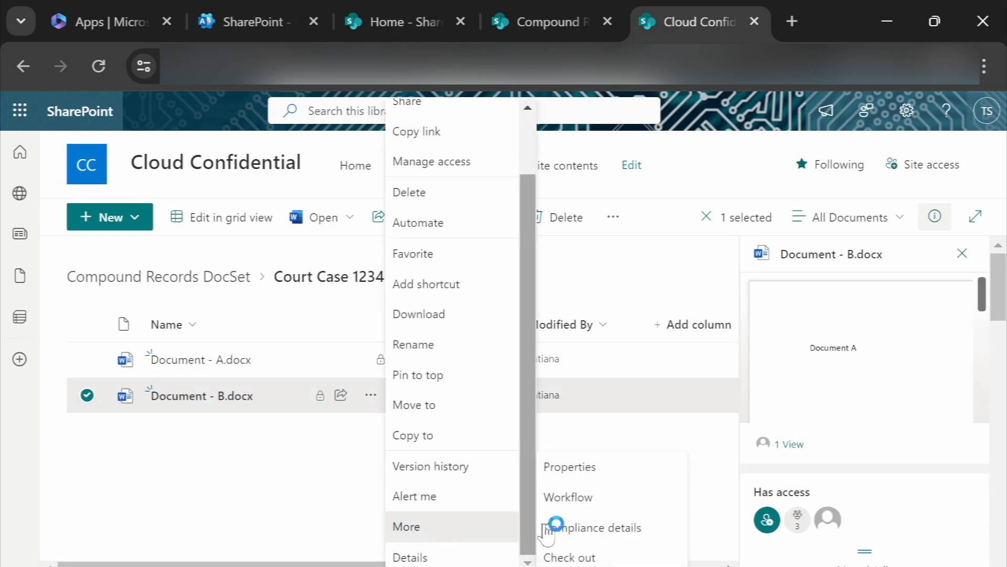
pyautogui.click(587, 531)
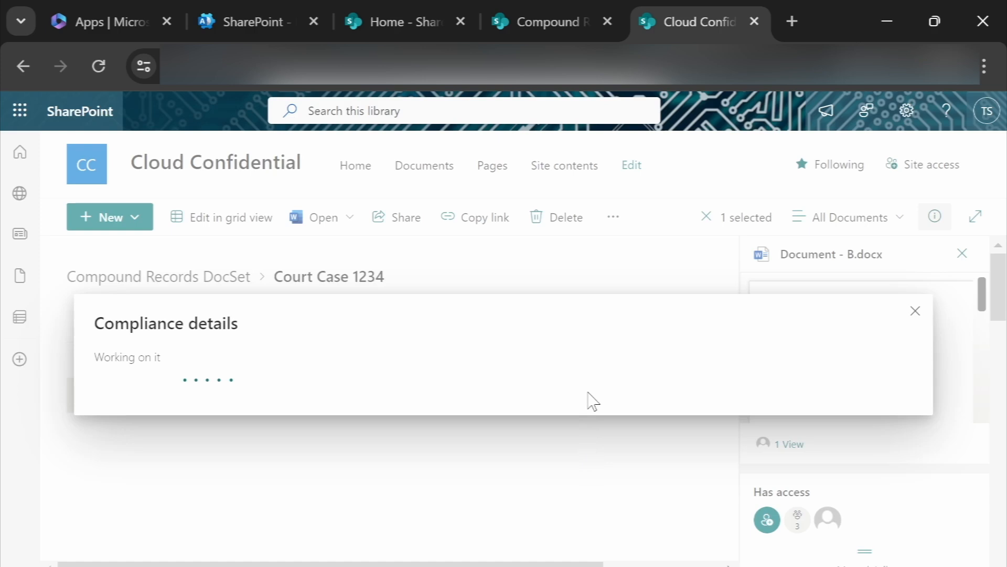
pyautogui.scroll(-2, 592, 401)
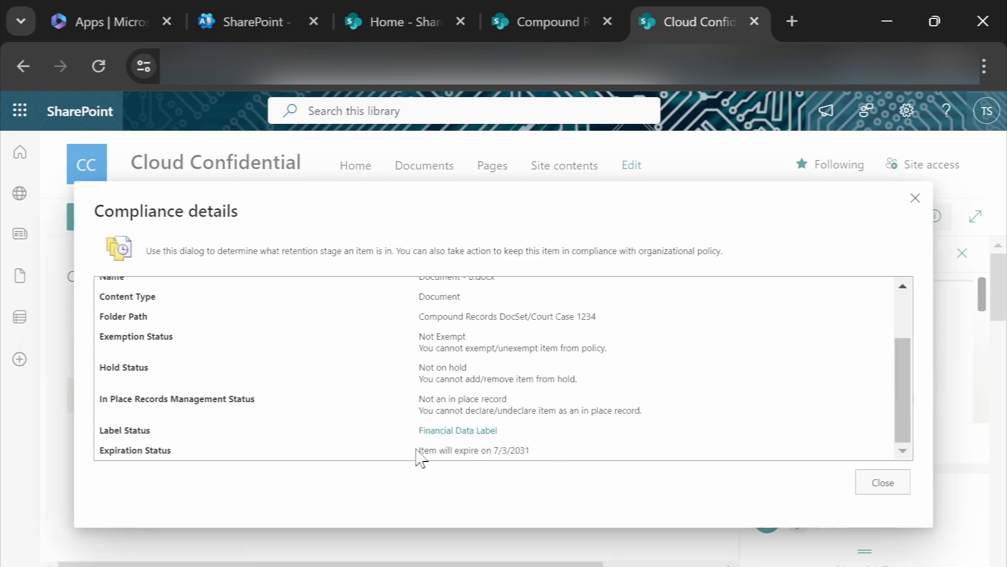
pyautogui.moveTo(426, 450); pyautogui.dragTo(541, 457)
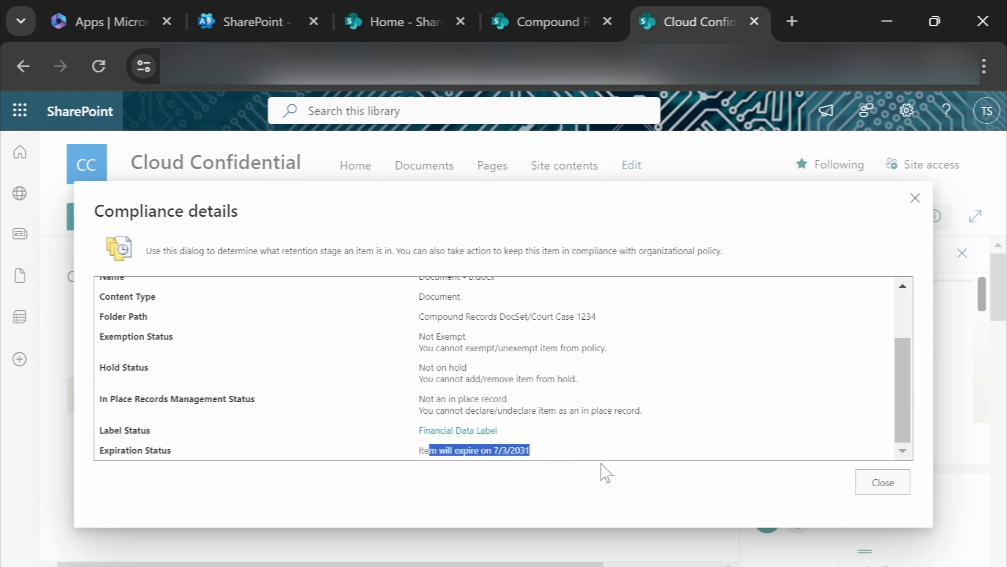
pyautogui.click(514, 445)
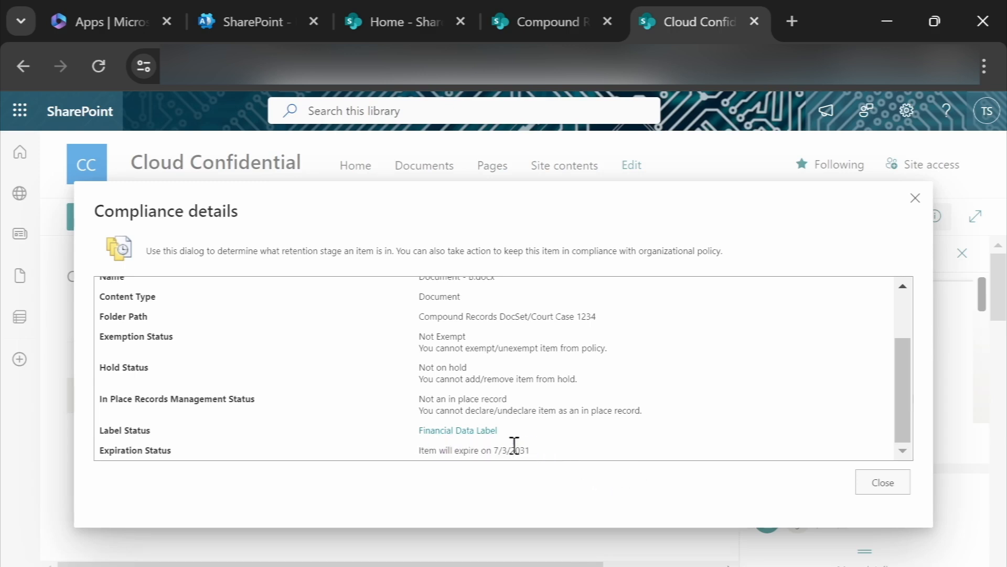
pyautogui.click(884, 485)
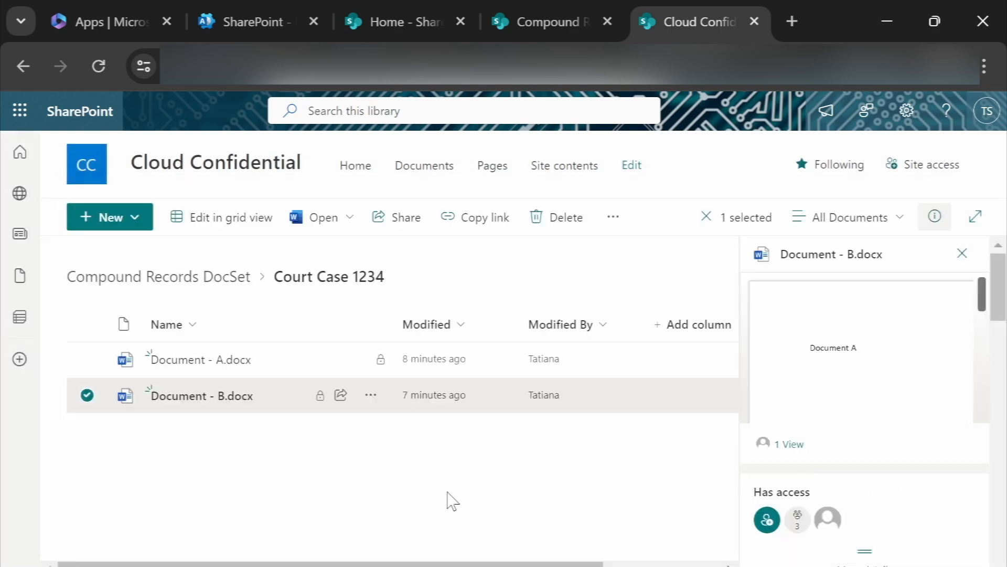
pyautogui.click(452, 501)
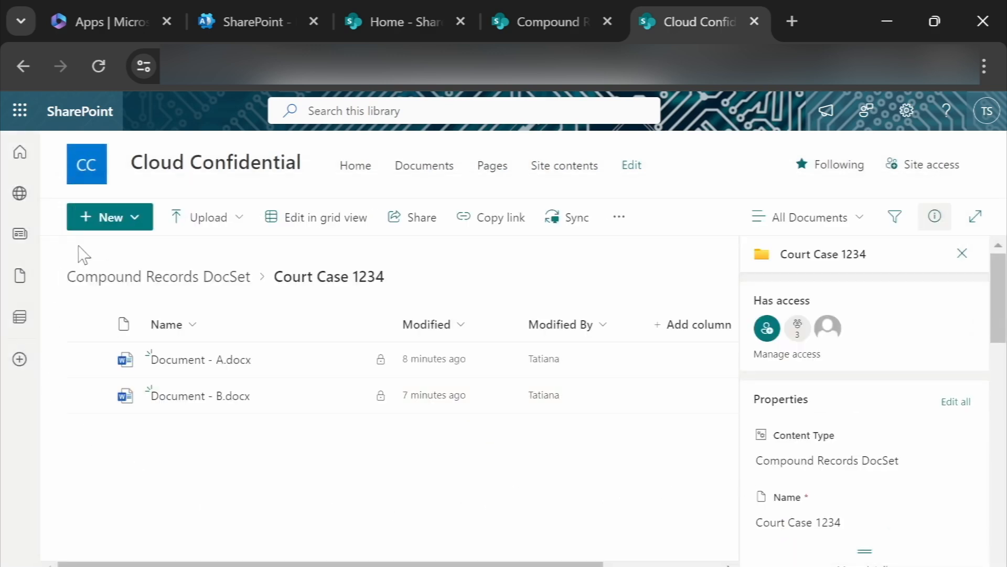